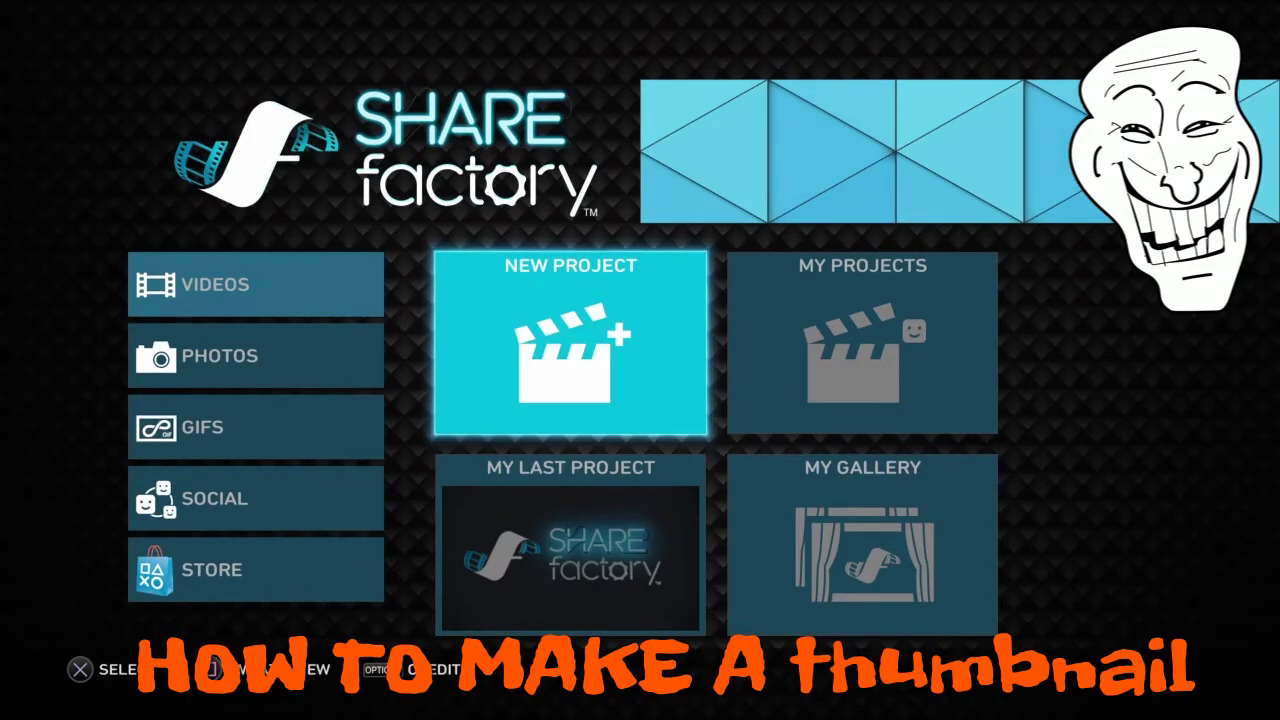
# - Look through the available project themes, including the Retro, Black Ops, Horror, Shooter and The Last of Us themes
pyautogui.press('Down')
pyautogui.press('Right')
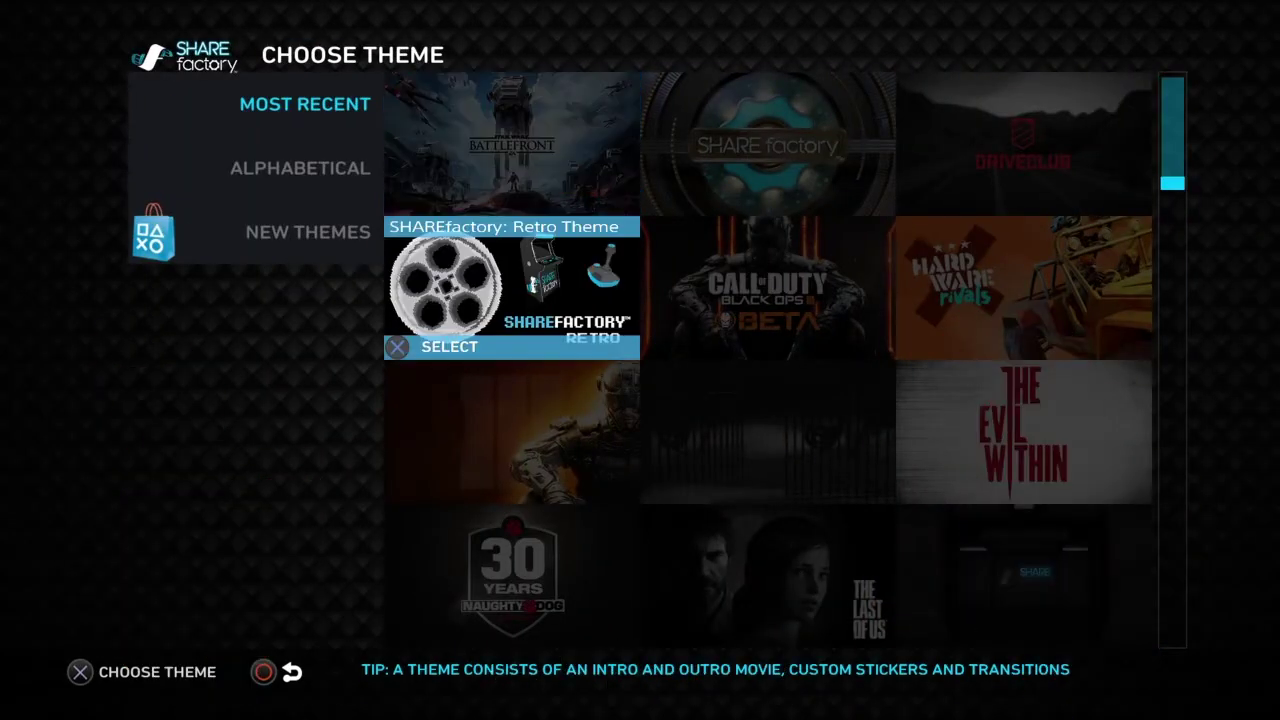
pyautogui.press('Right')
pyautogui.press('Down')
pyautogui.press('Up')
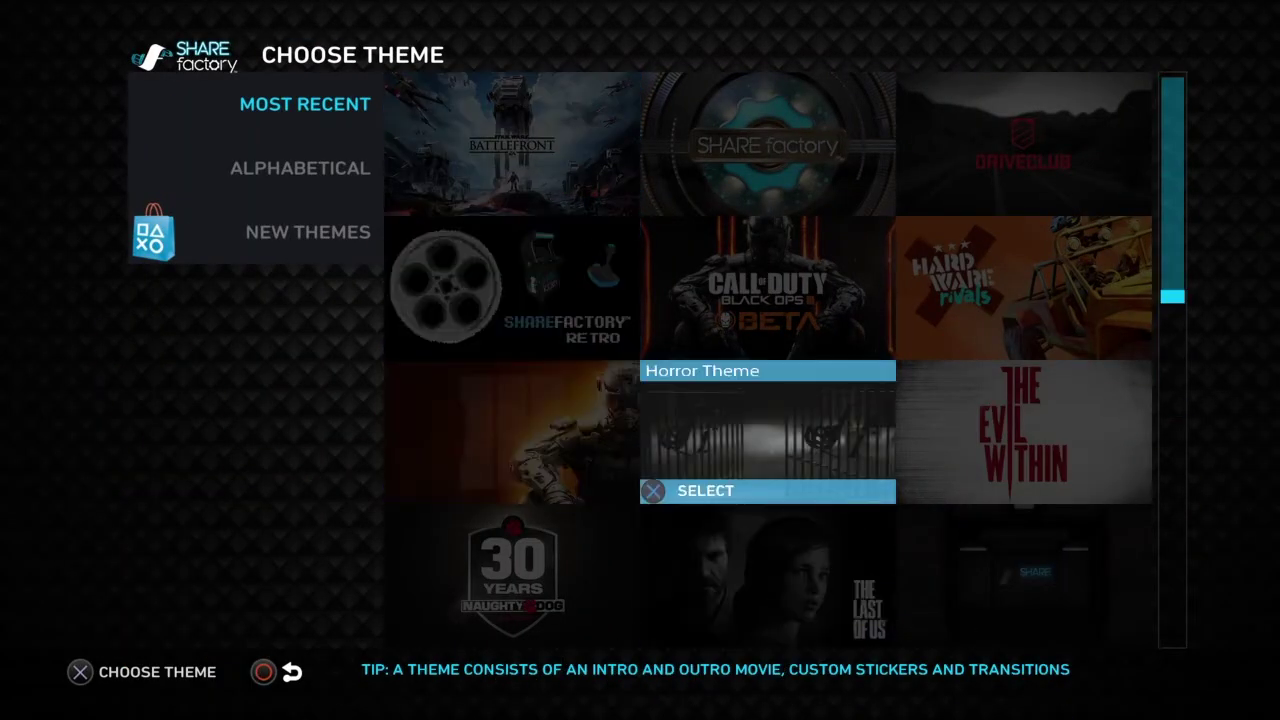
pyautogui.press('Right')
pyautogui.press('Up')
pyautogui.press('Up')
pyautogui.press('Left')
pyautogui.press('Down')
pyautogui.press('Down')
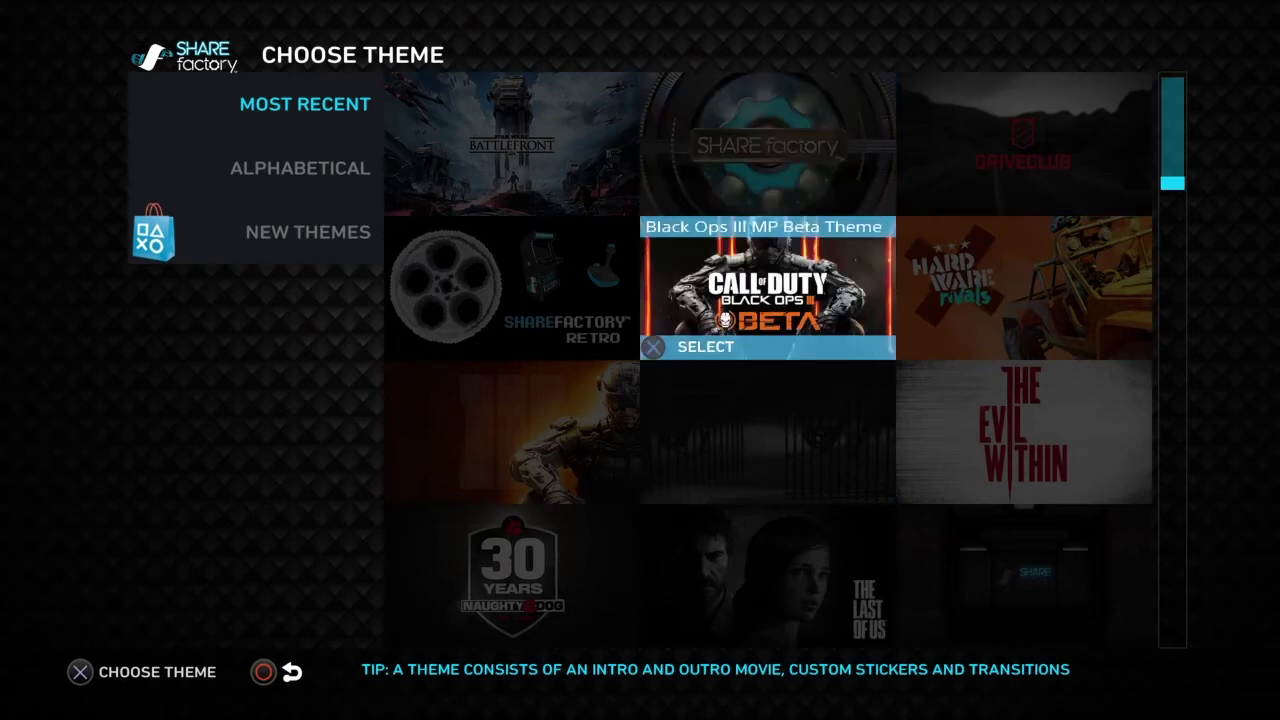
pyautogui.press('Right')
pyautogui.press('Down')
pyautogui.press('Left')
pyautogui.press('Right')
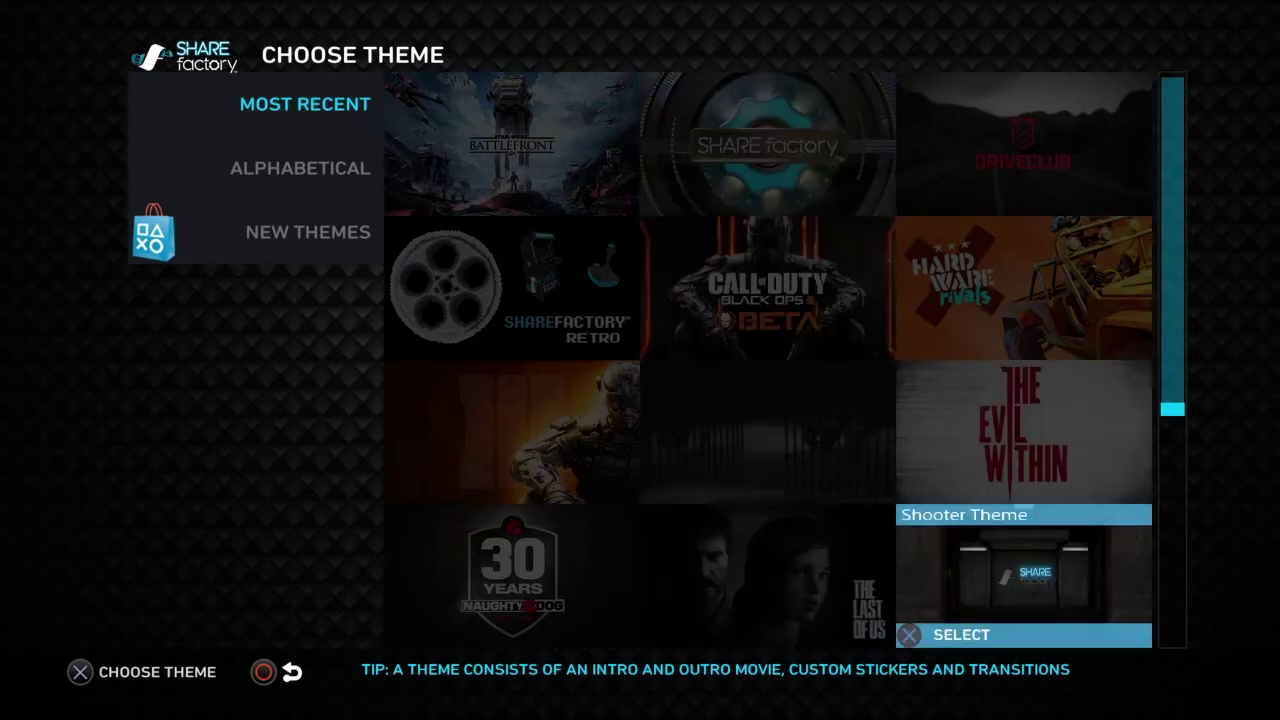
pyautogui.press('Left')
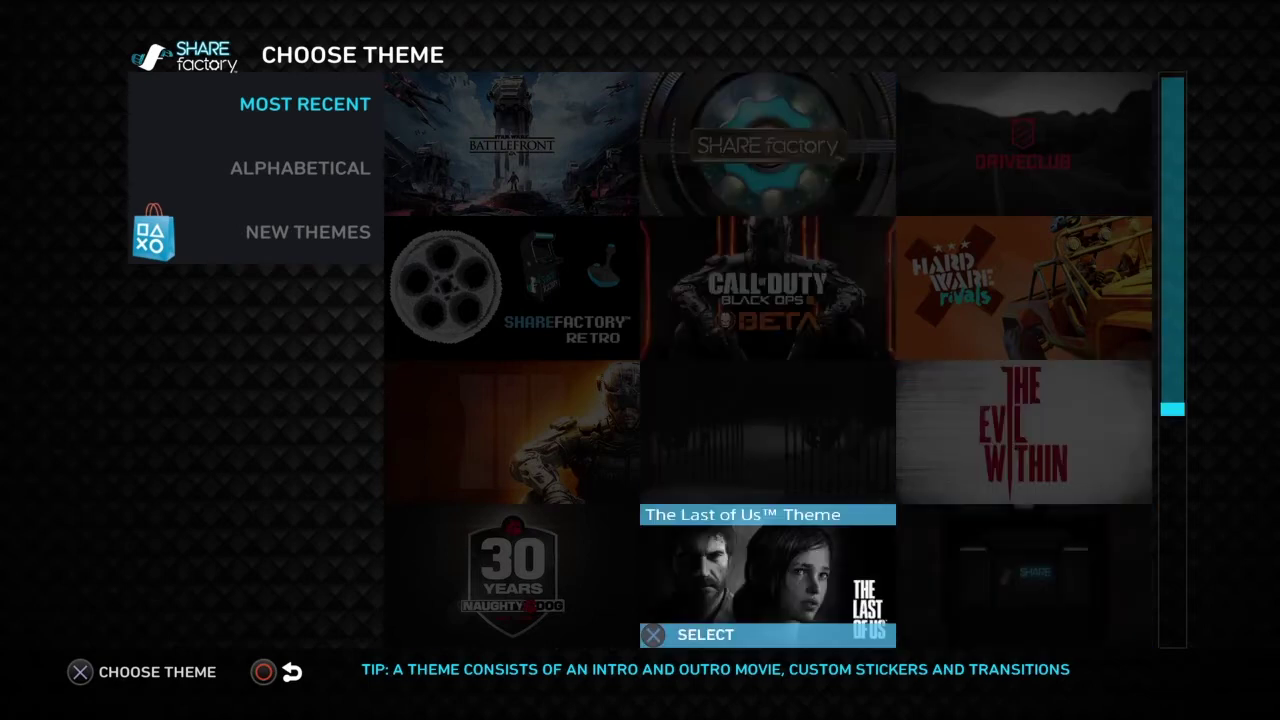
pyautogui.press('Left')
pyautogui.press('Up')
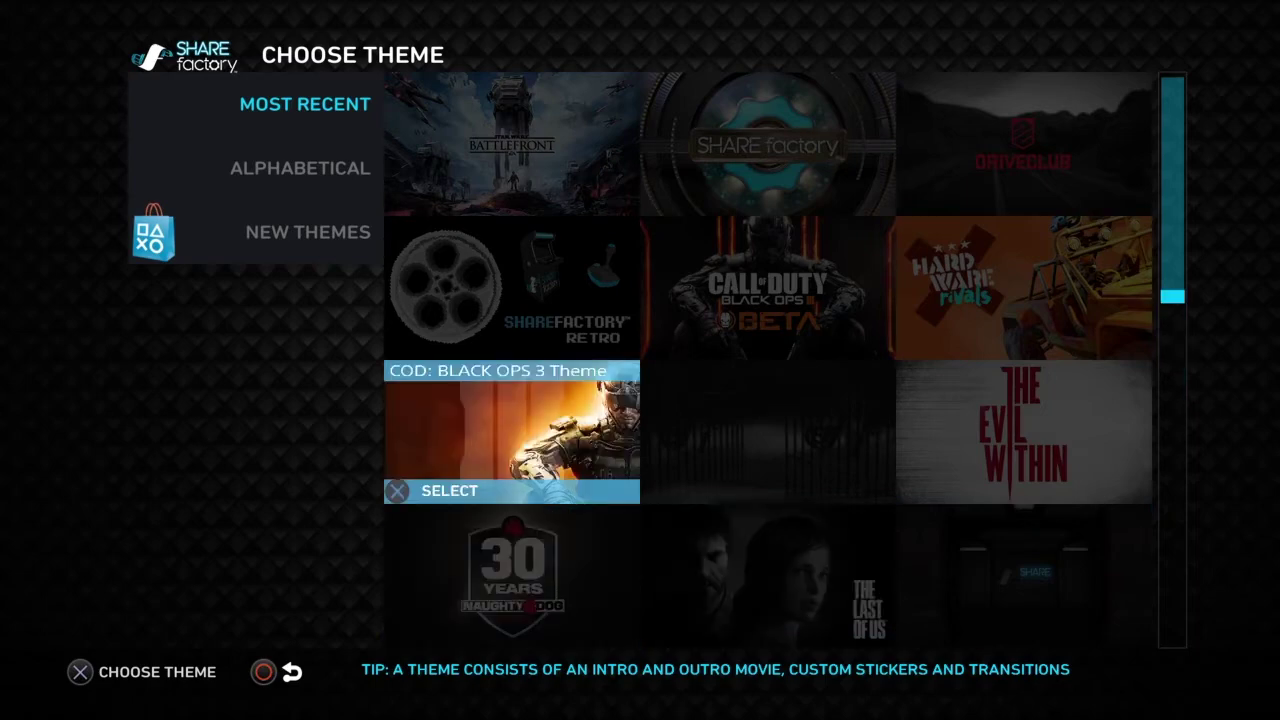
pyautogui.press('Right')
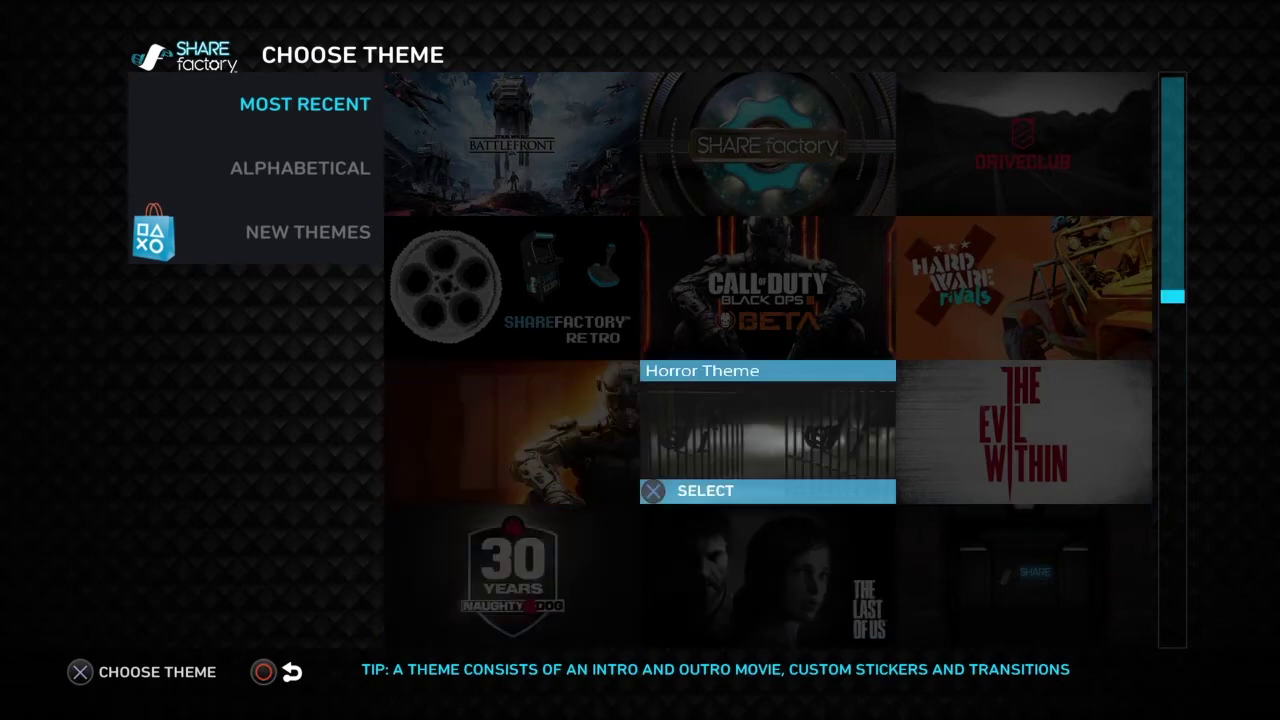
# - Choose the PS4 theme from the last row of themes for the new project
pyautogui.press('Up')
pyautogui.press('Down')
pyautogui.press('Down')
pyautogui.press('Down')
pyautogui.press('Down')
pyautogui.press('Left')
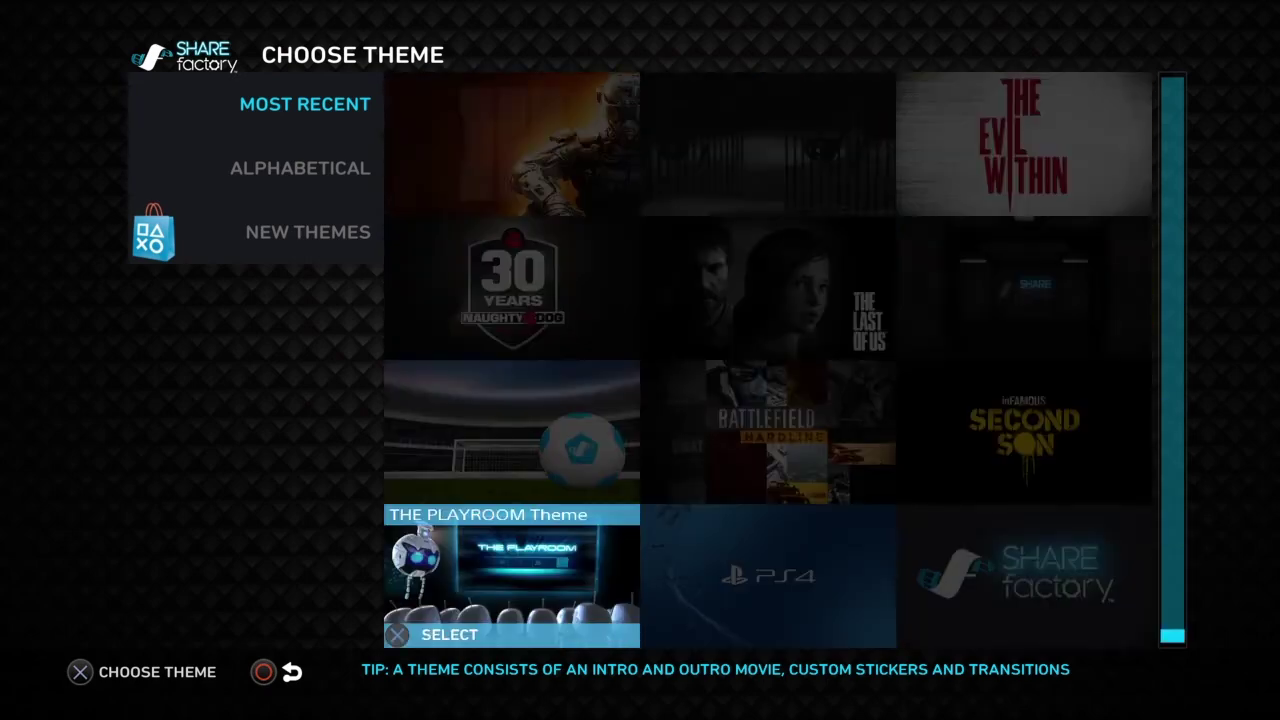
pyautogui.press('Right')
pyautogui.press('Return')
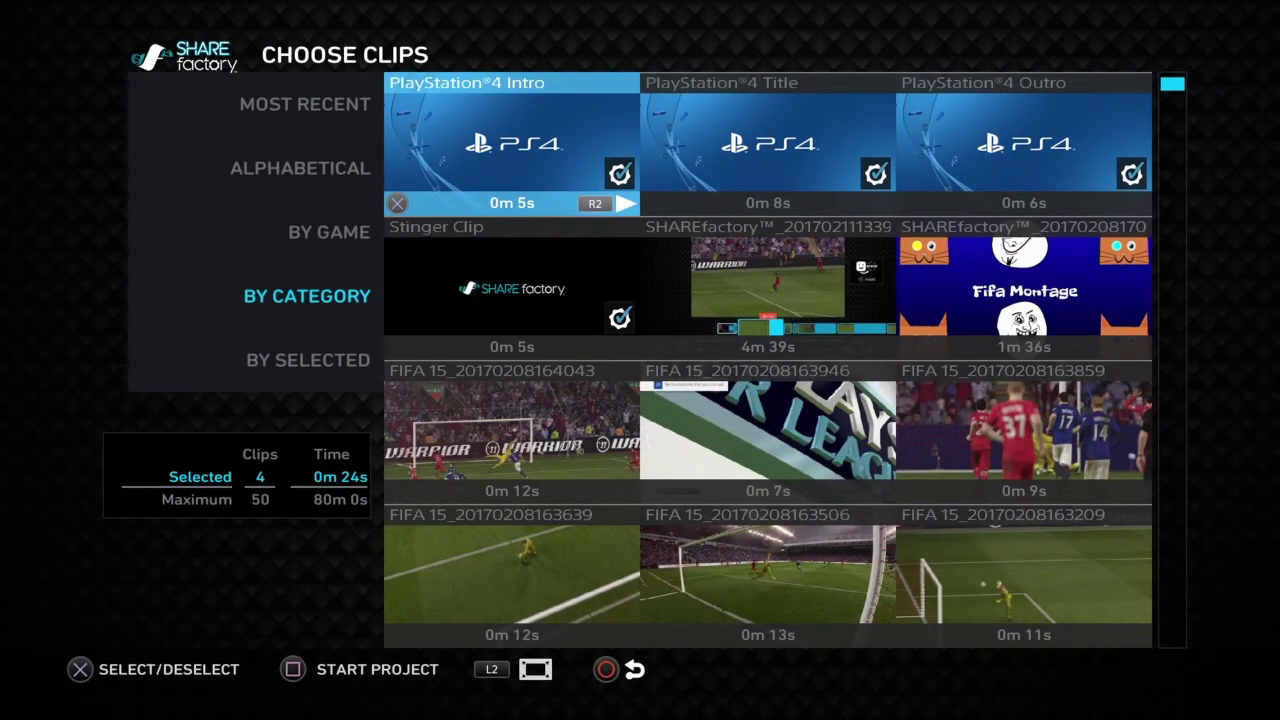
# - Deselect the PlayStation 4 Intro, Title, Outro and Stinger Clip from the project's clip selection
pyautogui.press('Return')
pyautogui.press('Right')
pyautogui.press('Return')
pyautogui.press('Right')
pyautogui.press('Return')
pyautogui.press('Down')
pyautogui.press('Left')
pyautogui.press('Left')
pyautogui.press('Return')
pyautogui.press('Down')
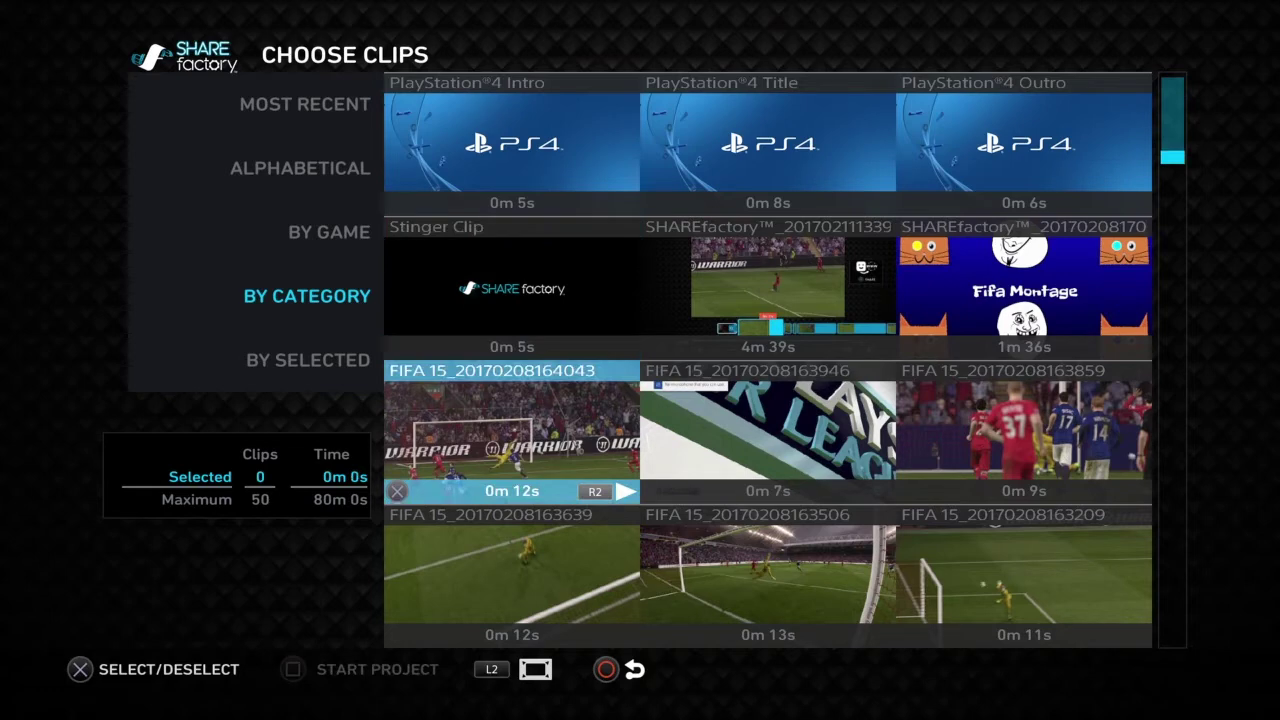
# - Select only the PlayStation 4 Intro clip and start the project
pyautogui.press('Up')
pyautogui.press('Up')
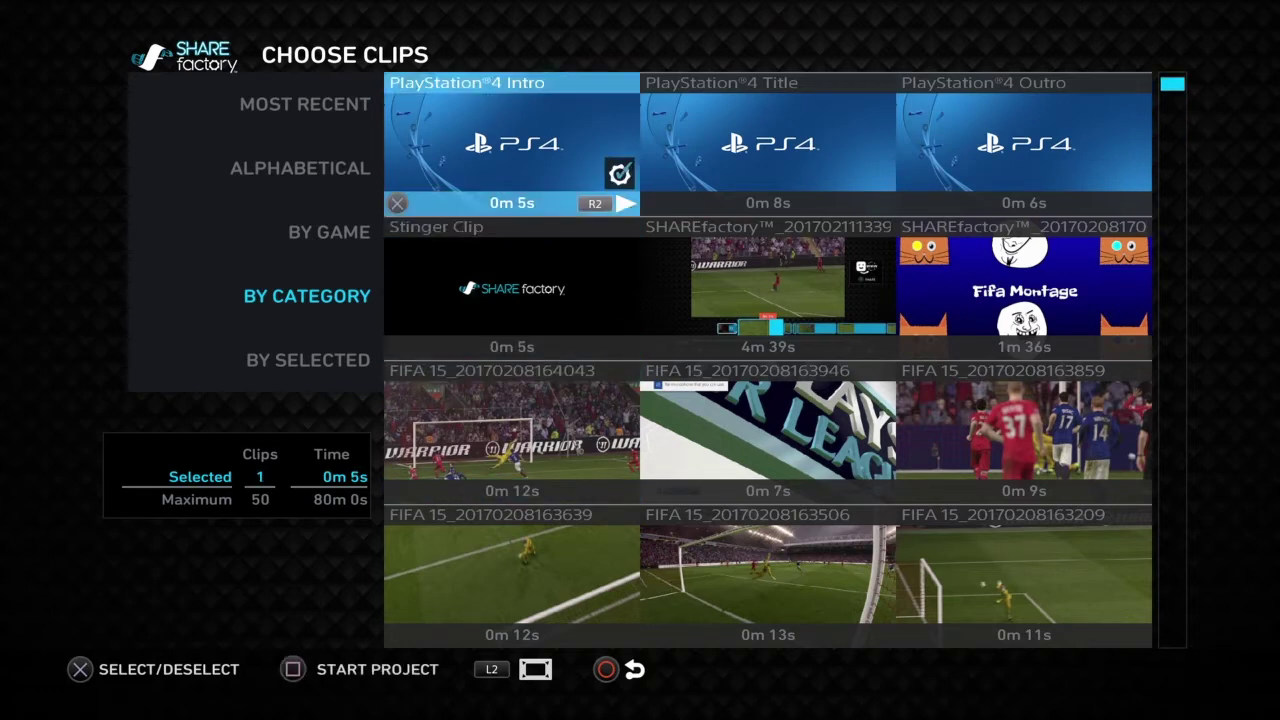
pyautogui.press('s')
pyautogui.press('Return')
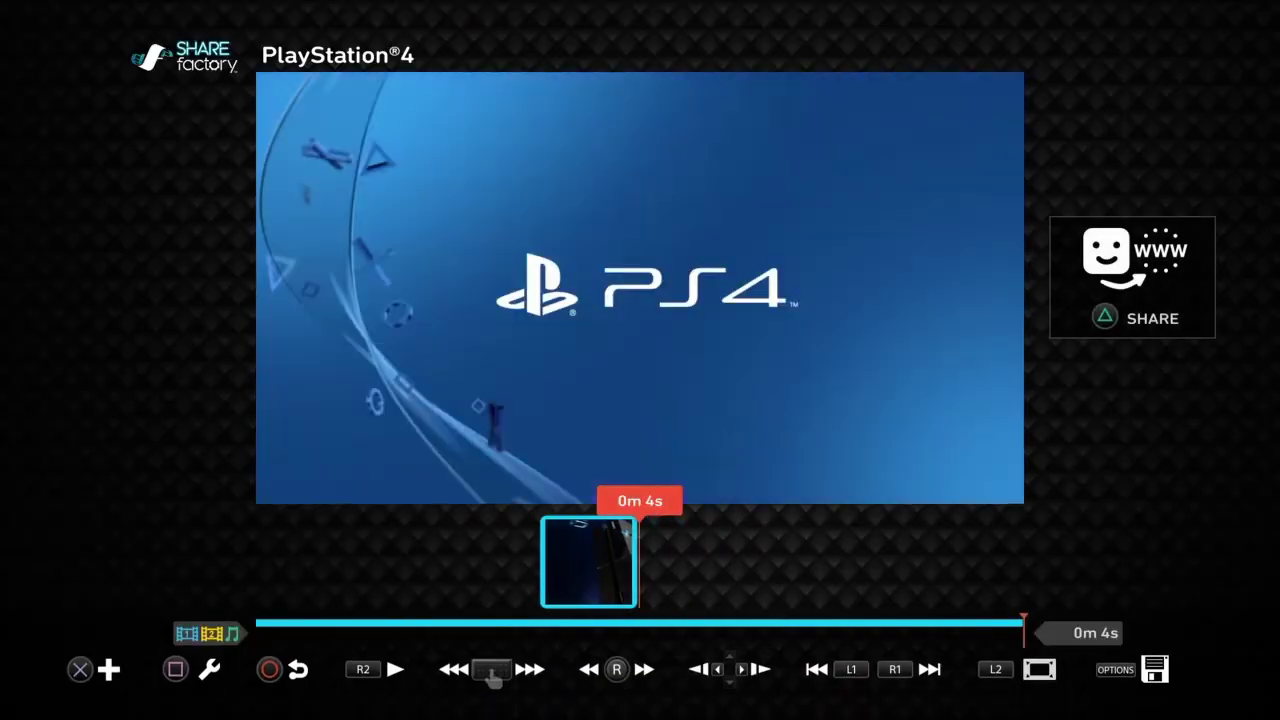
pyautogui.press('Return')
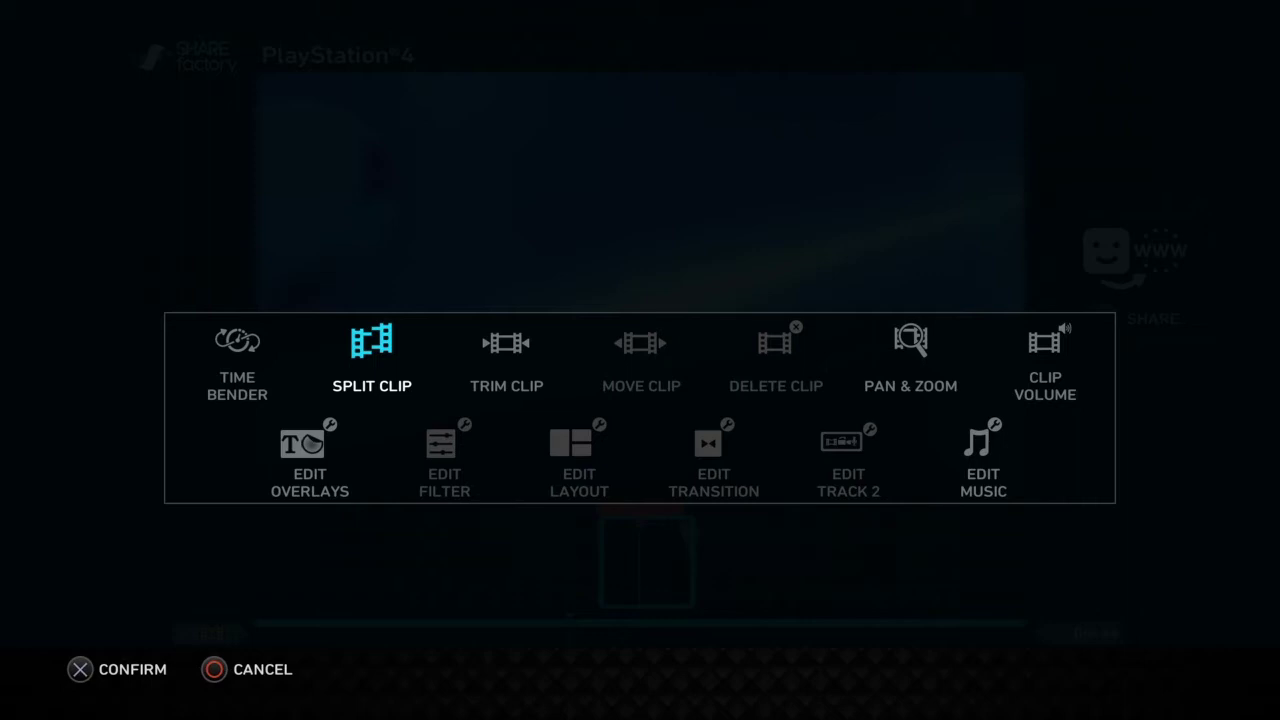
pyautogui.press('Down')
pyautogui.press('Up')
pyautogui.press('Escape')
pyautogui.press('Return')
pyautogui.press('Escape')
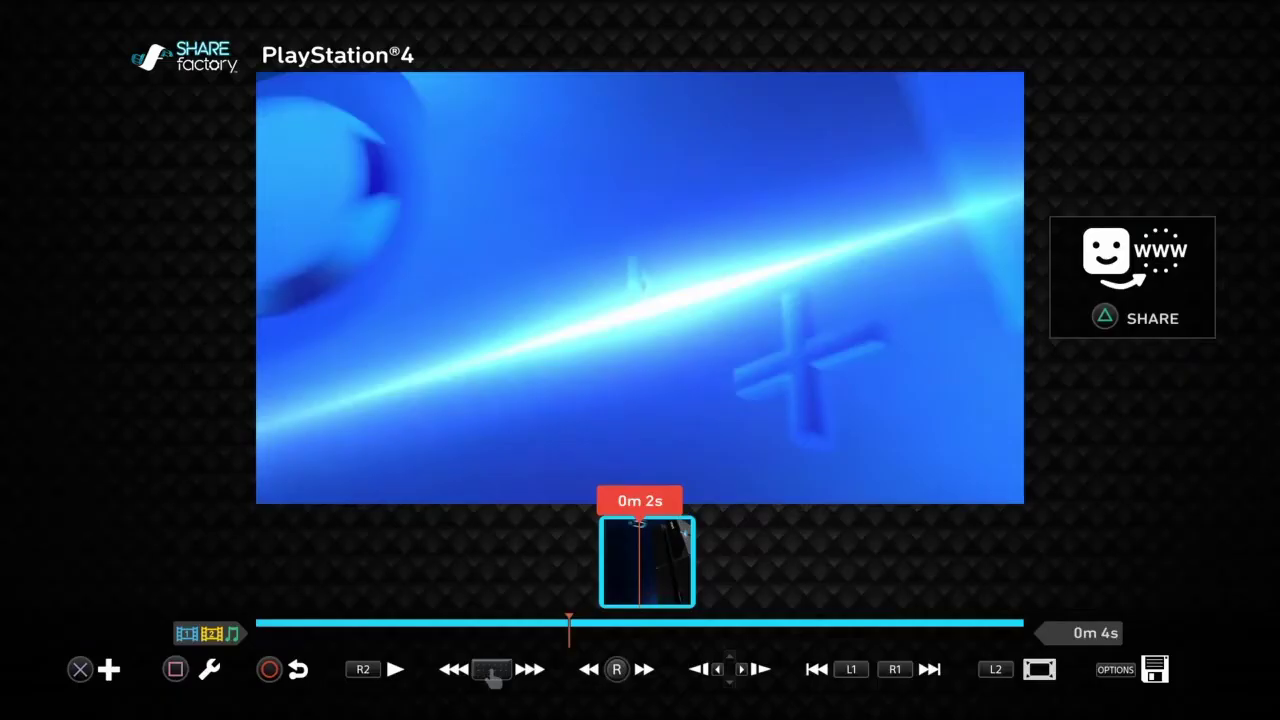
# - Open the screenshot selection to add a still image to the project
pyautogui.press('Return')
pyautogui.press('Right')
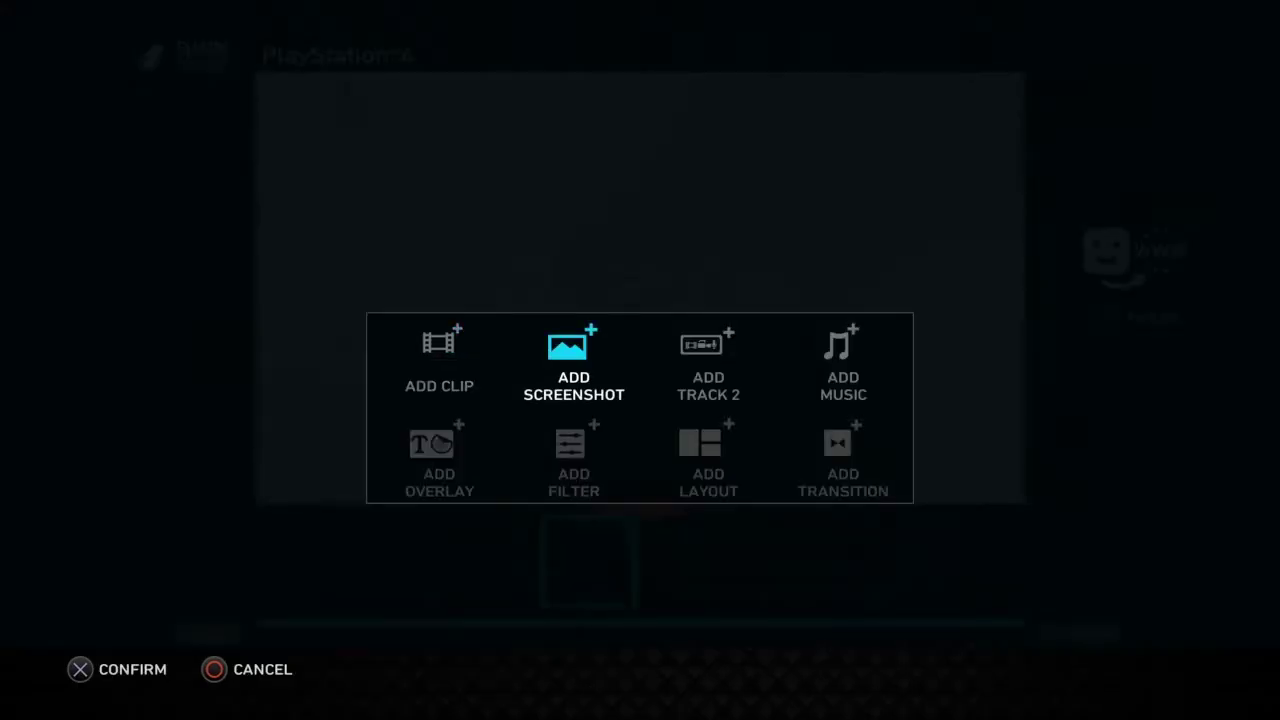
pyautogui.press('Return')
# - Look through the built-in background images and the FIFA 15 screenshots for a suitable thumbnail background
pyautogui.press('Down')
pyautogui.press('Right')
pyautogui.press('Up')
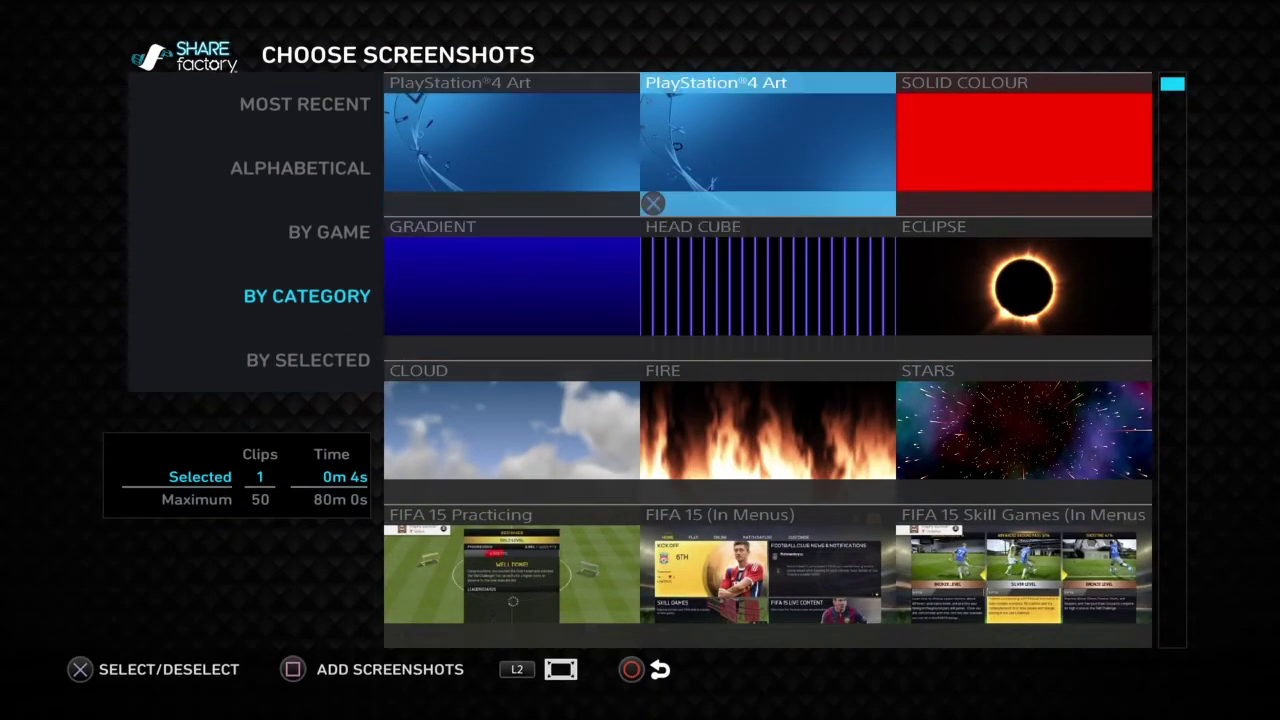
pyautogui.press('Left')
pyautogui.press('Down')
pyautogui.press('Right')
pyautogui.press('Up')
pyautogui.press('Down')
pyautogui.press('Left')
pyautogui.press('Right')
pyautogui.press('Right')
pyautogui.press('Down')
pyautogui.press('Left')
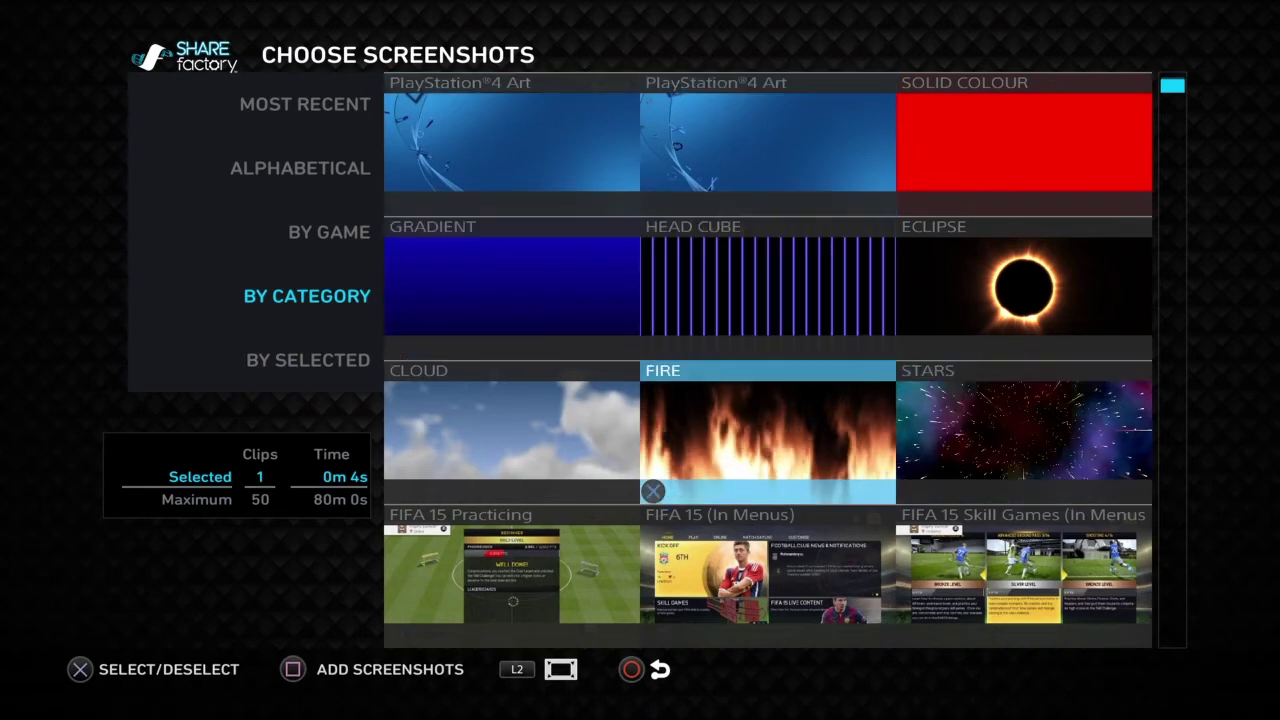
pyautogui.press('Left')
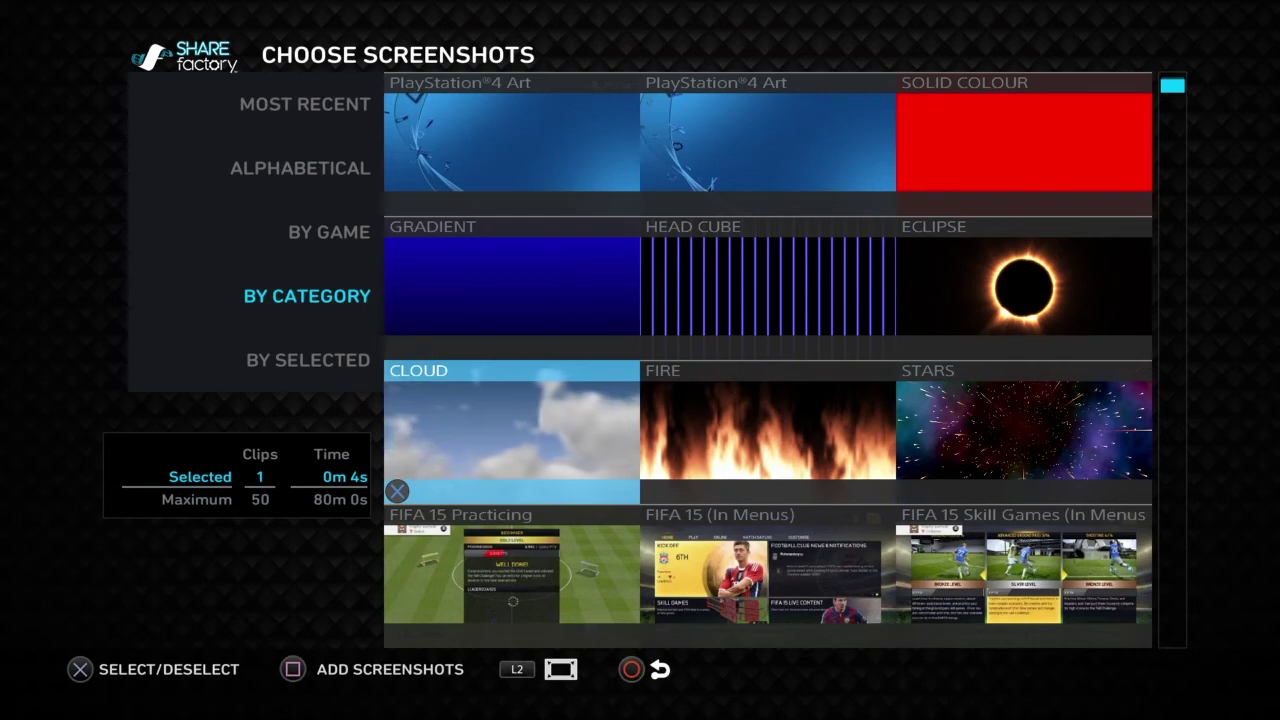
pyautogui.press('Right')
pyautogui.press('Up')
pyautogui.press('Right')
pyautogui.press('Up')
pyautogui.press('Left')
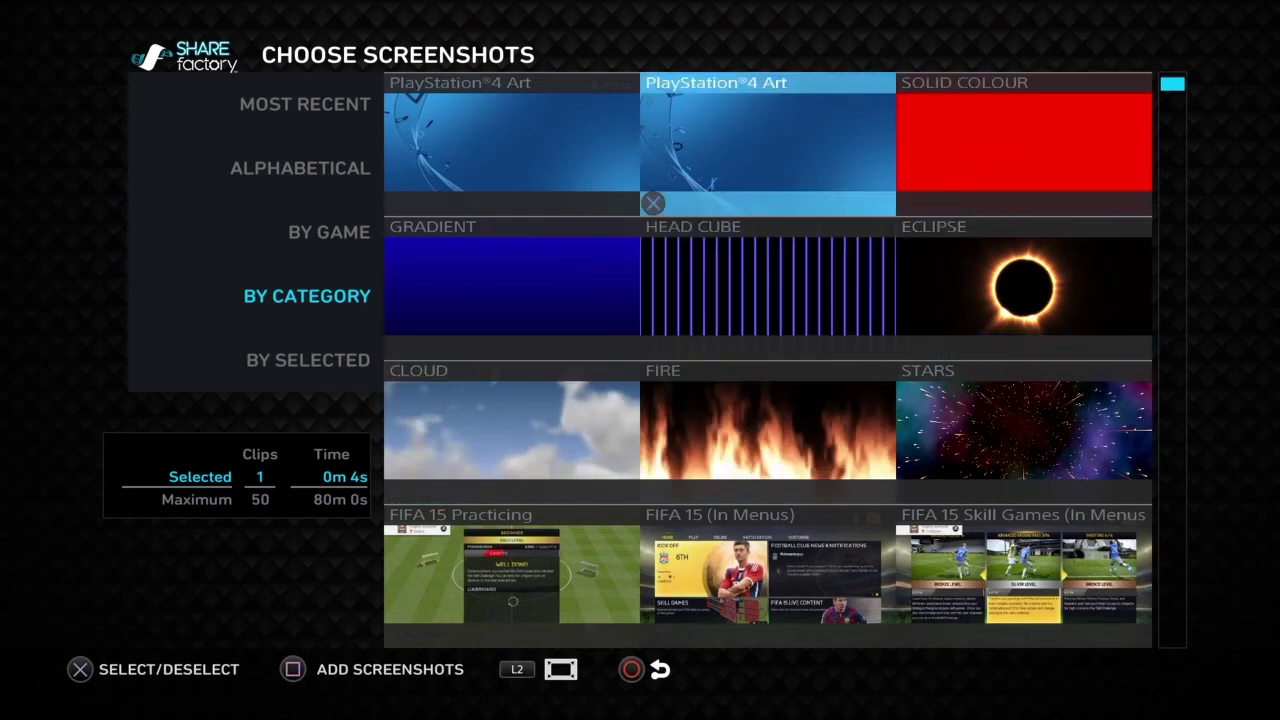
pyautogui.press('Left')
pyautogui.press('Down')
pyautogui.press('Down')
pyautogui.press('Down')
pyautogui.press('Right')
pyautogui.press('Right')
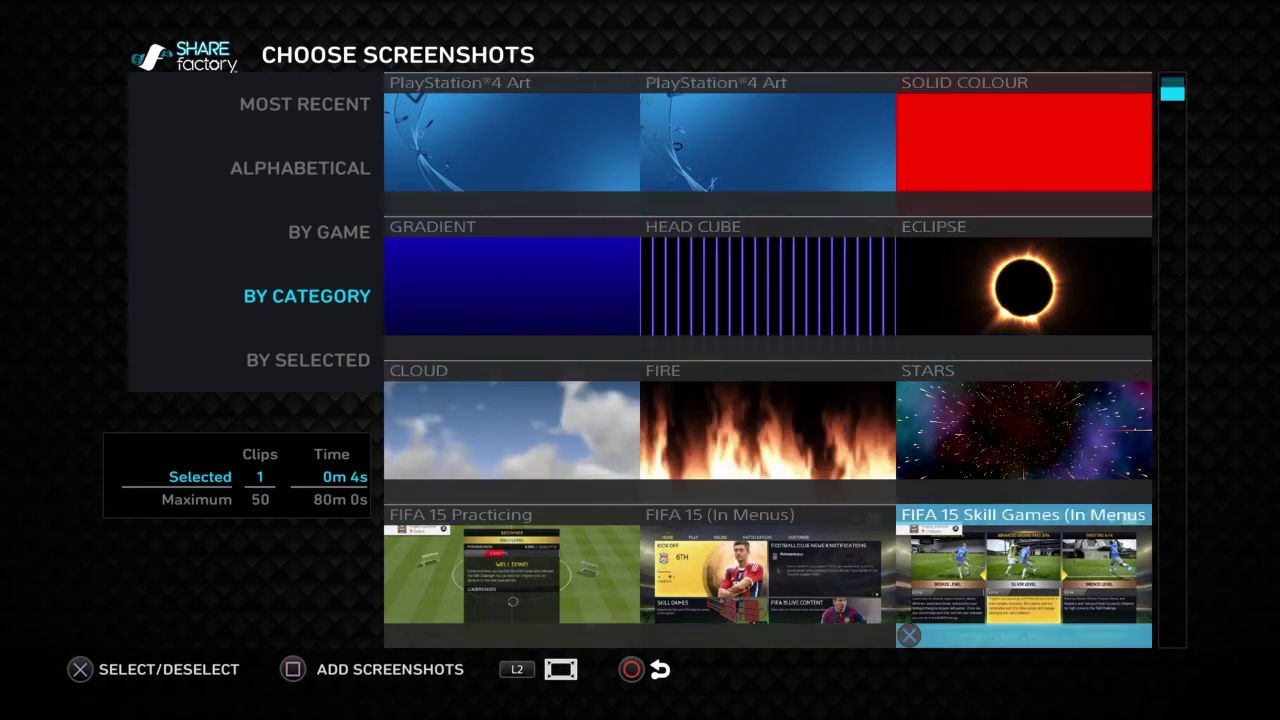
pyautogui.press('Down')
pyautogui.press('Down')
pyautogui.press('Down')
pyautogui.press('Up')
pyautogui.press('Up')
pyautogui.press('Up')
pyautogui.press('Up')
pyautogui.press('Up')
pyautogui.press('Up')
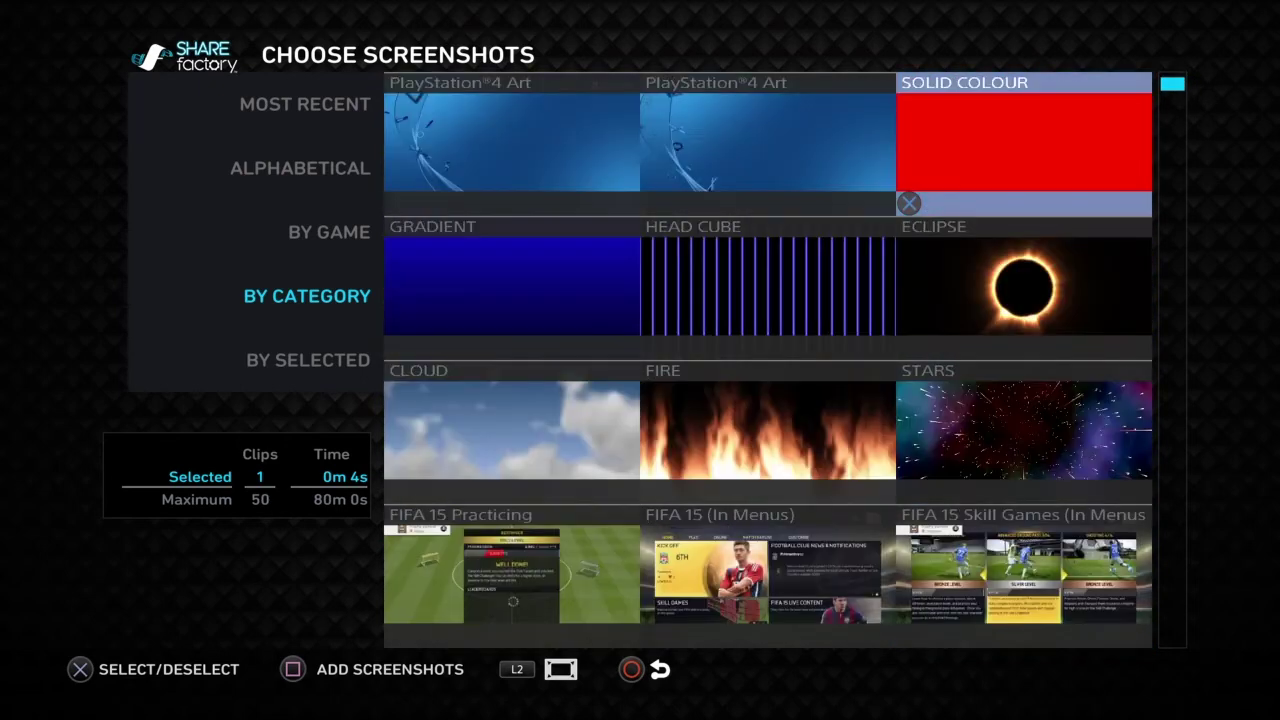
# - Select the Gradient background and add it to the timeline after the intro clip
pyautogui.press('Left')
pyautogui.press('Right')
pyautogui.press('Down')
pyautogui.press('Left')
pyautogui.press('Left')
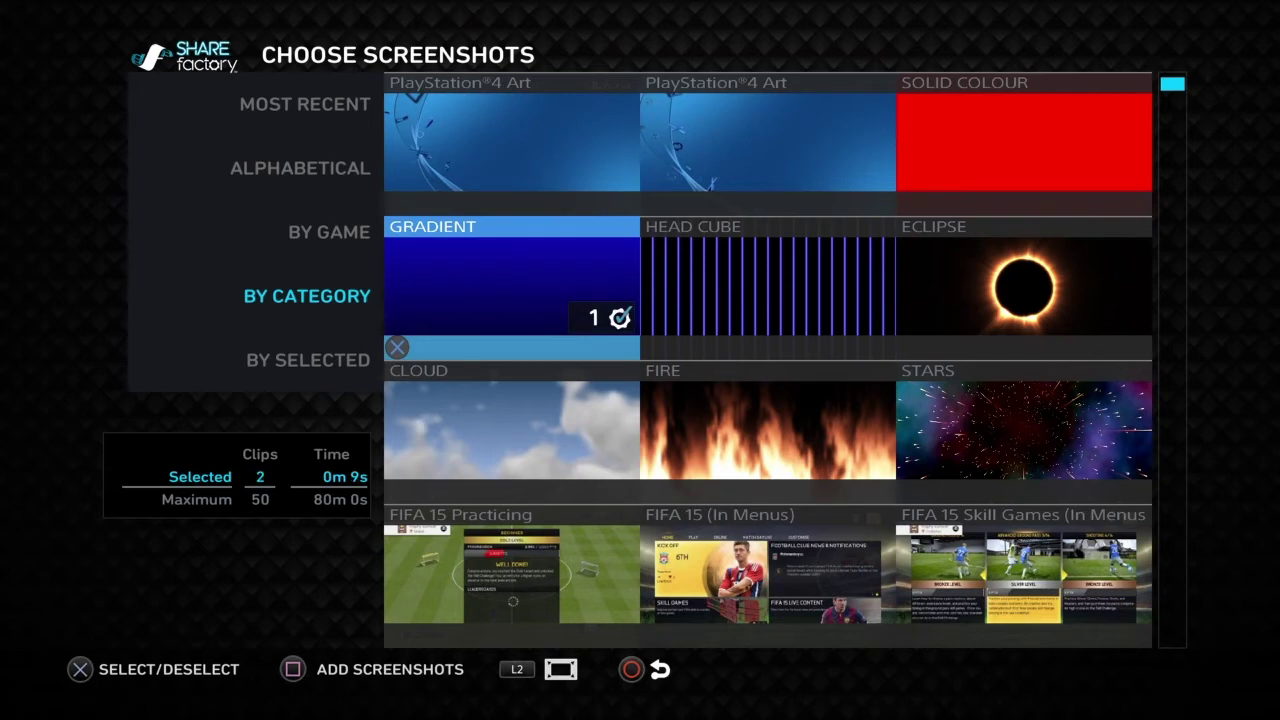
pyautogui.press('Return')
pyautogui.press('Right')
pyautogui.press('Left')
pyautogui.press('Right')
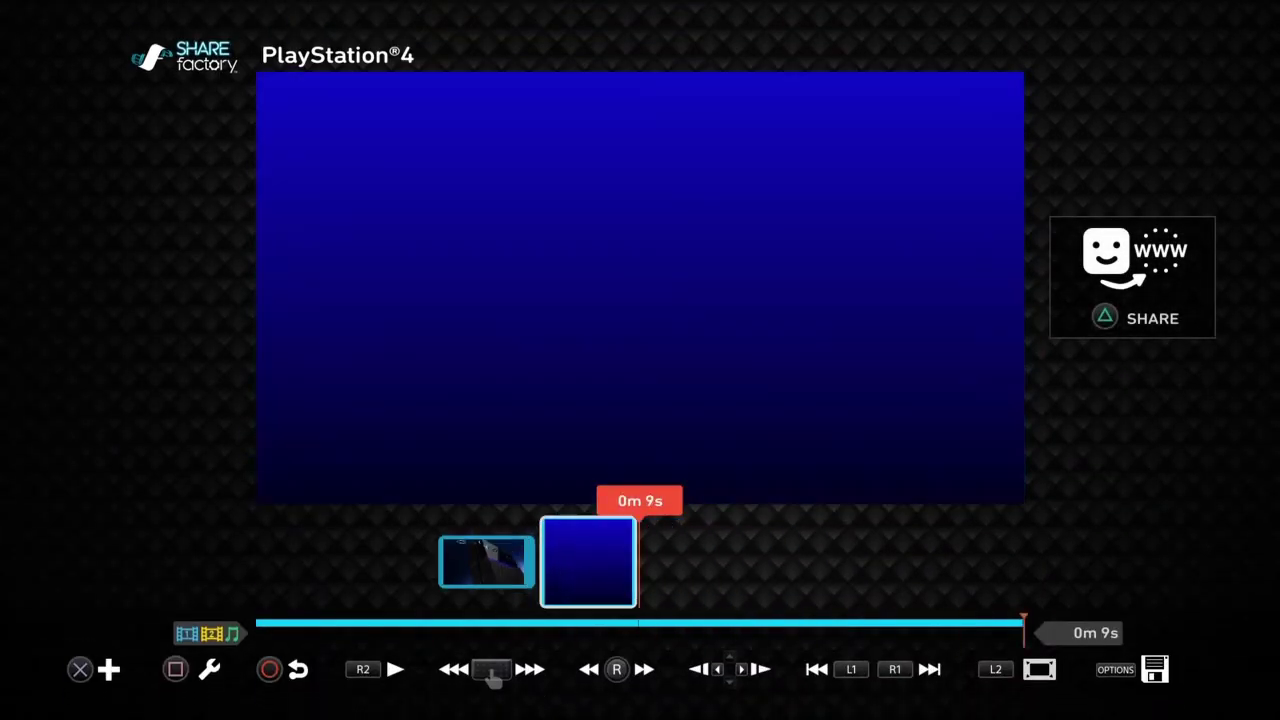
# - Place the playhead in the middle of the gradient clip at 0m 7s and start adding an overlay there
pyautogui.press('Left')
pyautogui.press('Right')
pyautogui.press('Left')
pyautogui.press('Right')
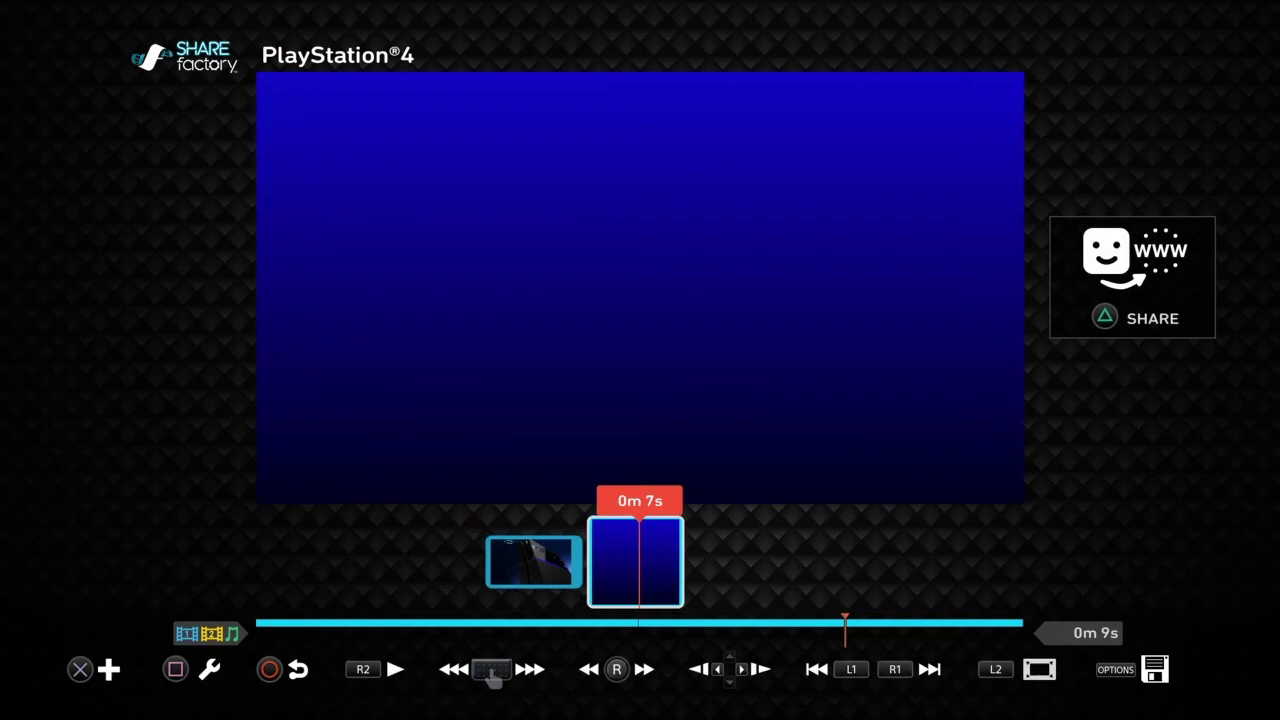
pyautogui.press('Return')
pyautogui.press('Down')
pyautogui.press('Left')
pyautogui.press('Return')
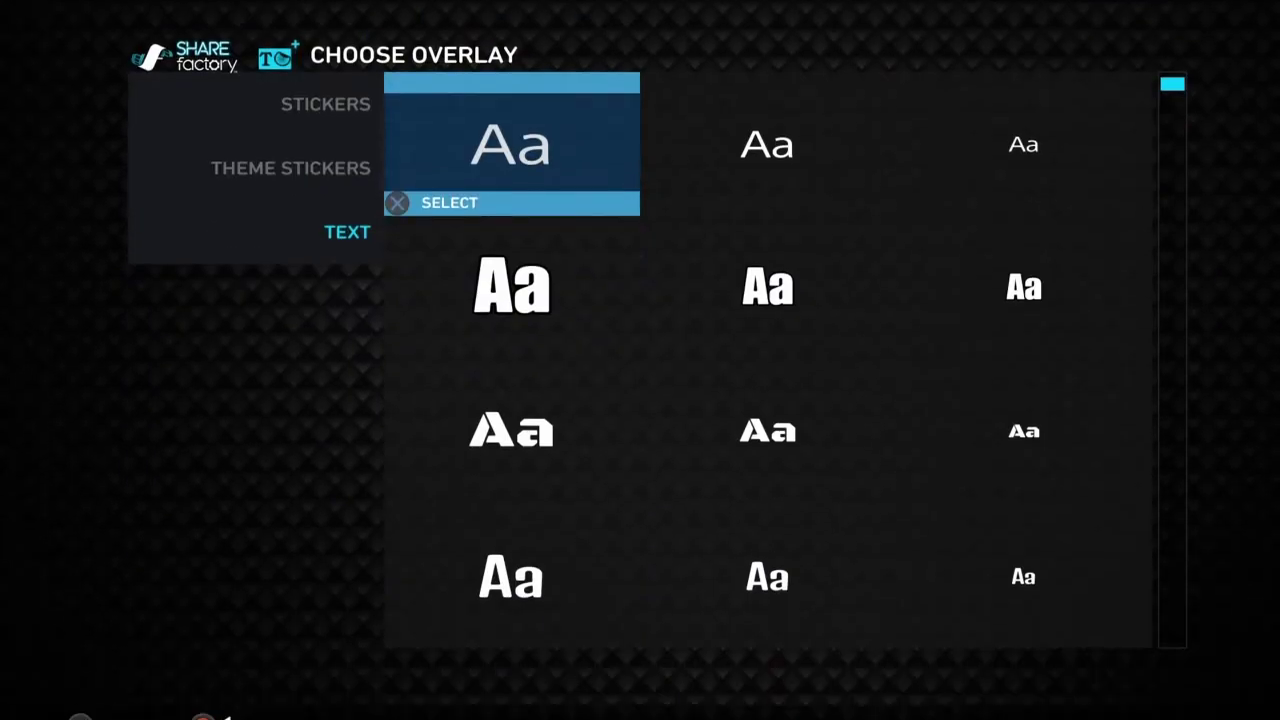
# - Add the text overlay "Fifa GAMEPLAY" in the large size of the fifth font and place it near the centre of the gradient
pyautogui.press('Down')
pyautogui.press('Down')
pyautogui.press('Down')
pyautogui.press('Down')
pyautogui.press('Down')
pyautogui.press('Up')
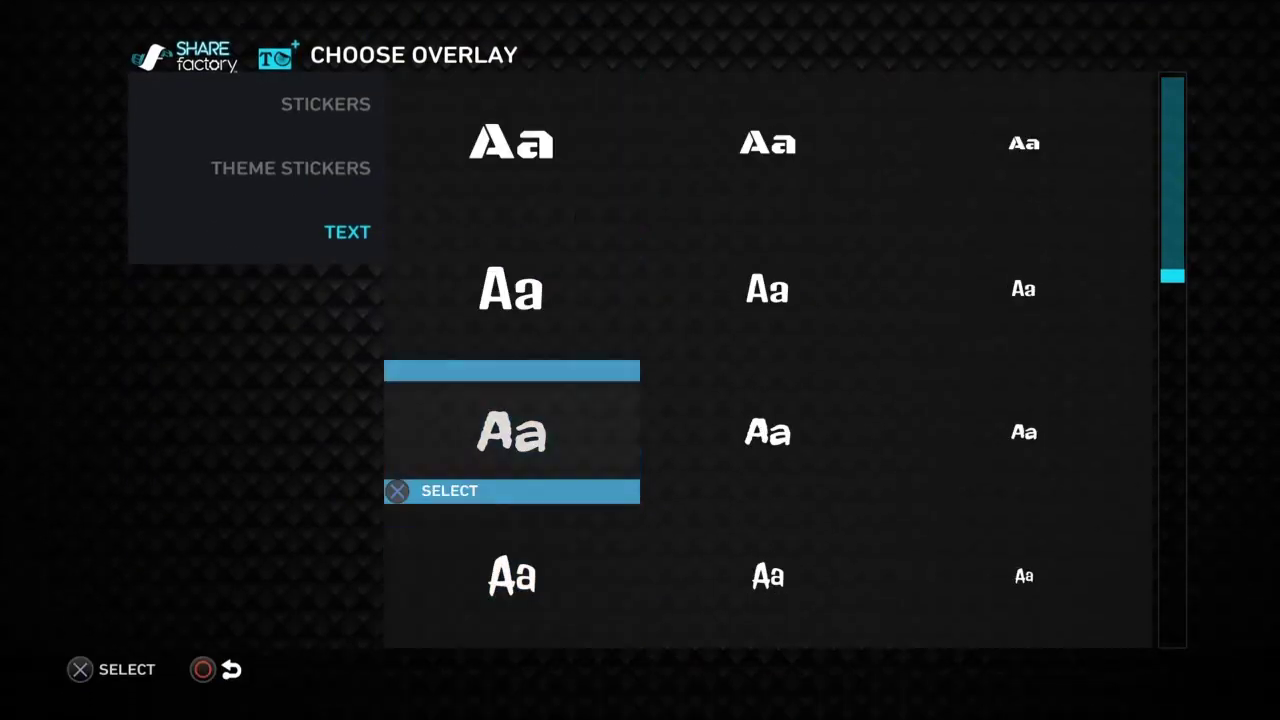
pyautogui.press('Return')
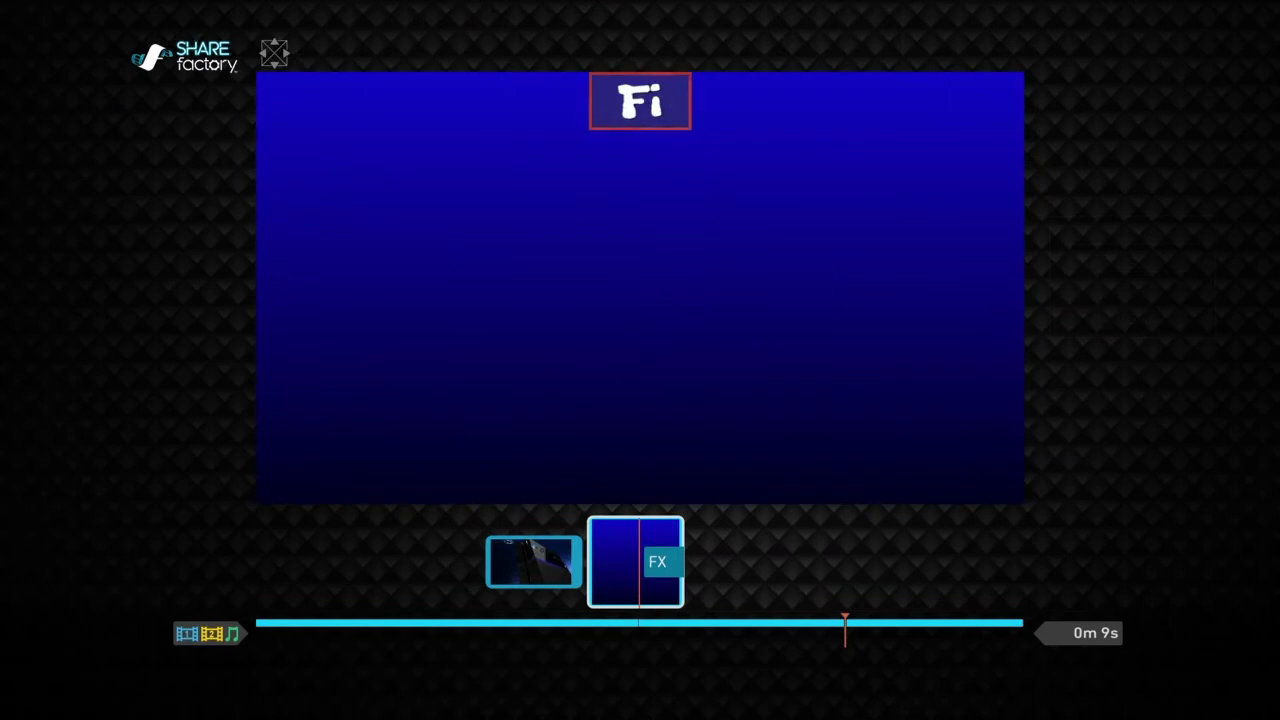
pyautogui.write('Fifa Ga')
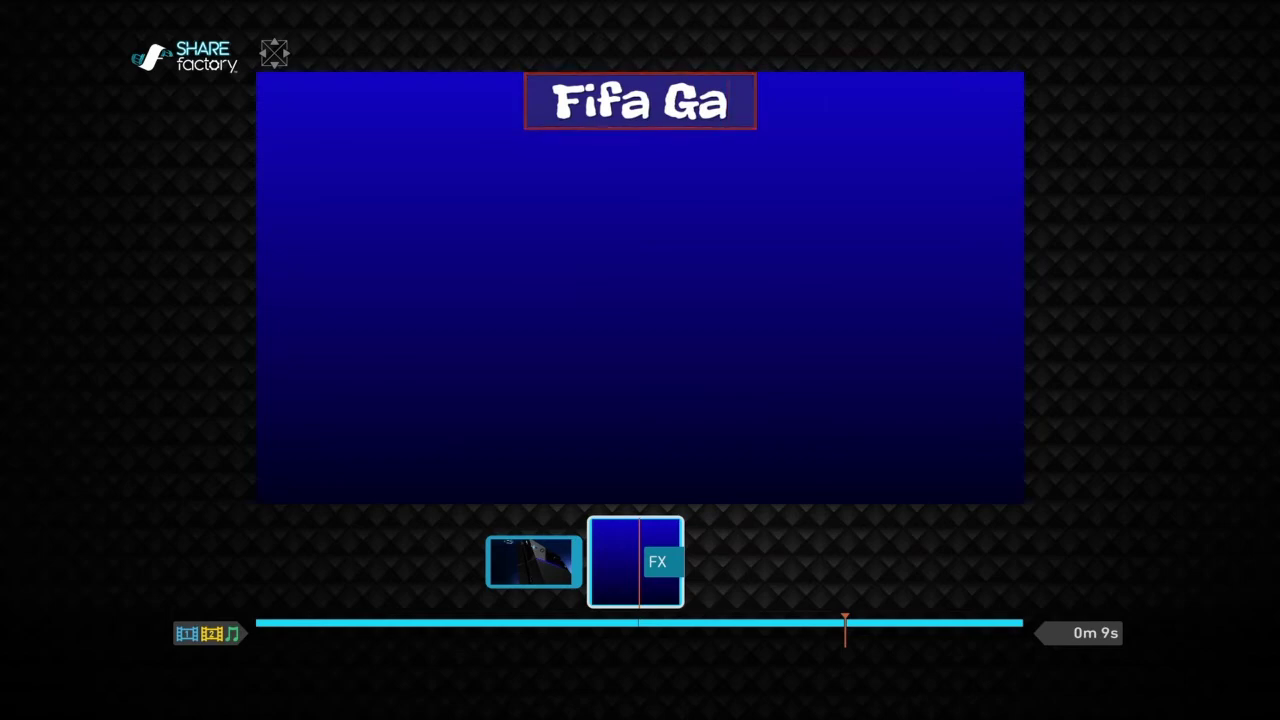
pyautogui.write('MEPLAY')
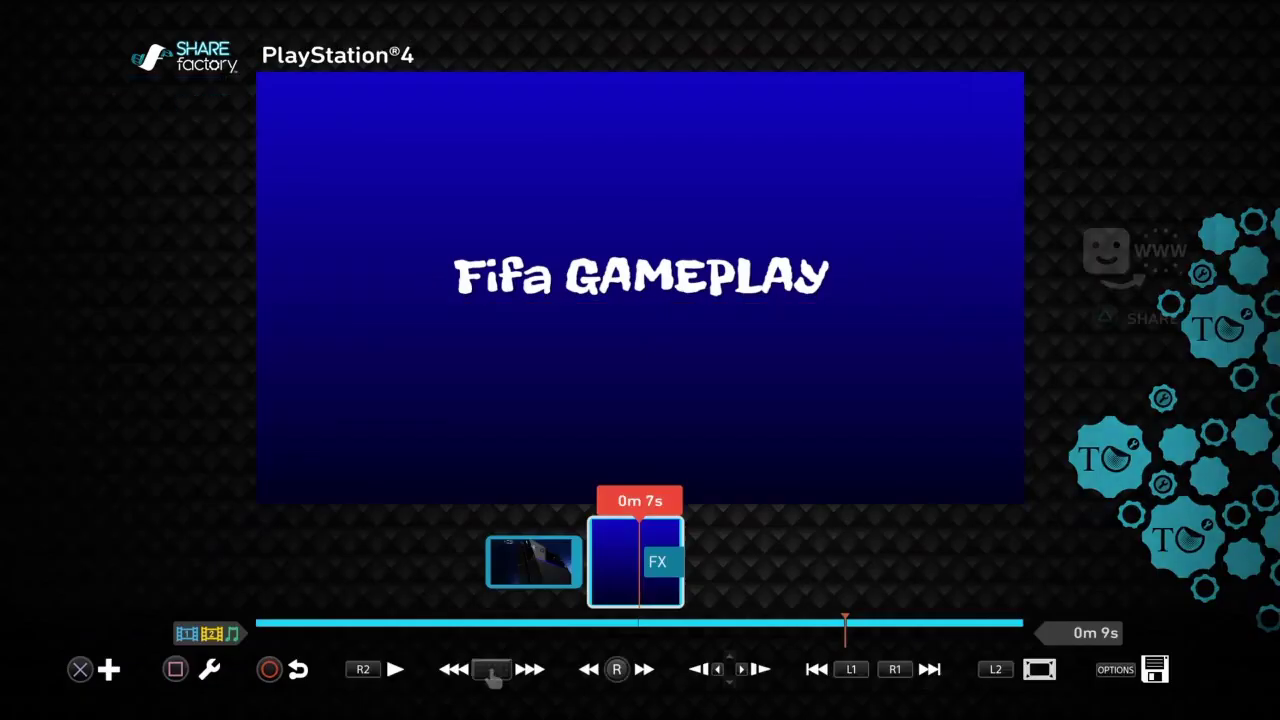
# - Start another overlay on the gradient clip and show the theme stickers
pyautogui.press('Return')
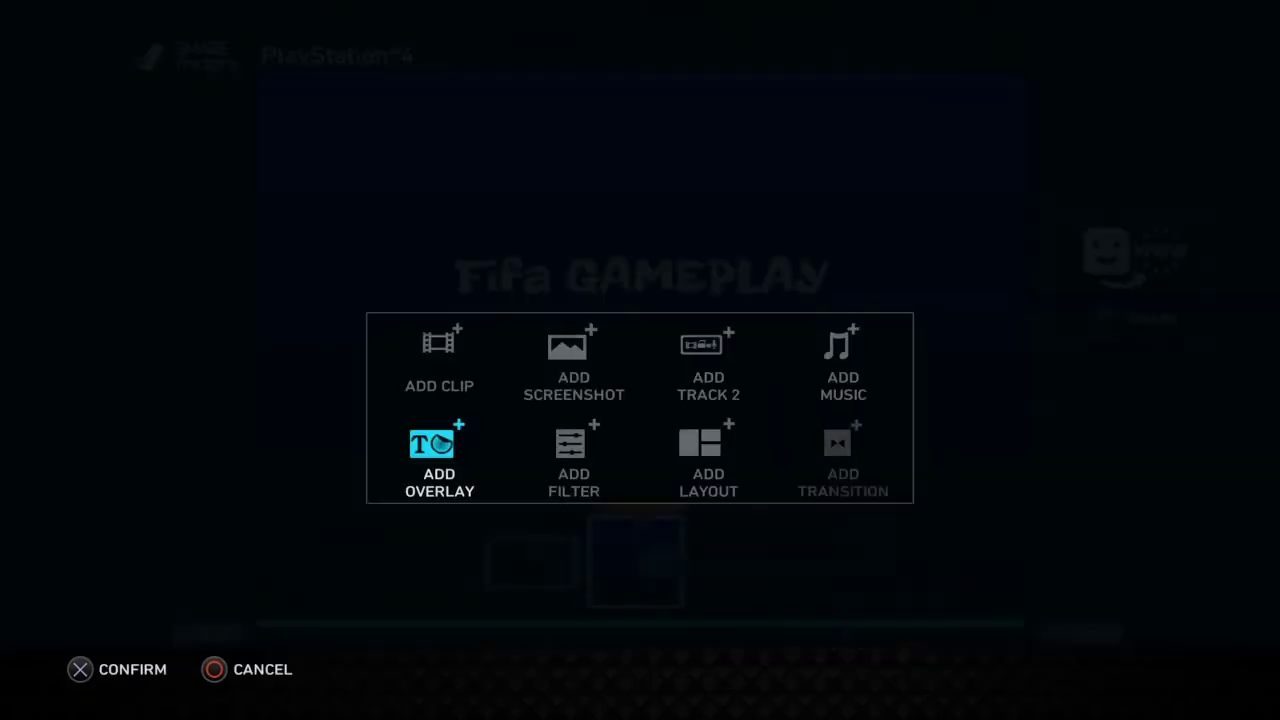
pyautogui.press('Return')
pyautogui.press('Left')
pyautogui.press('Up')
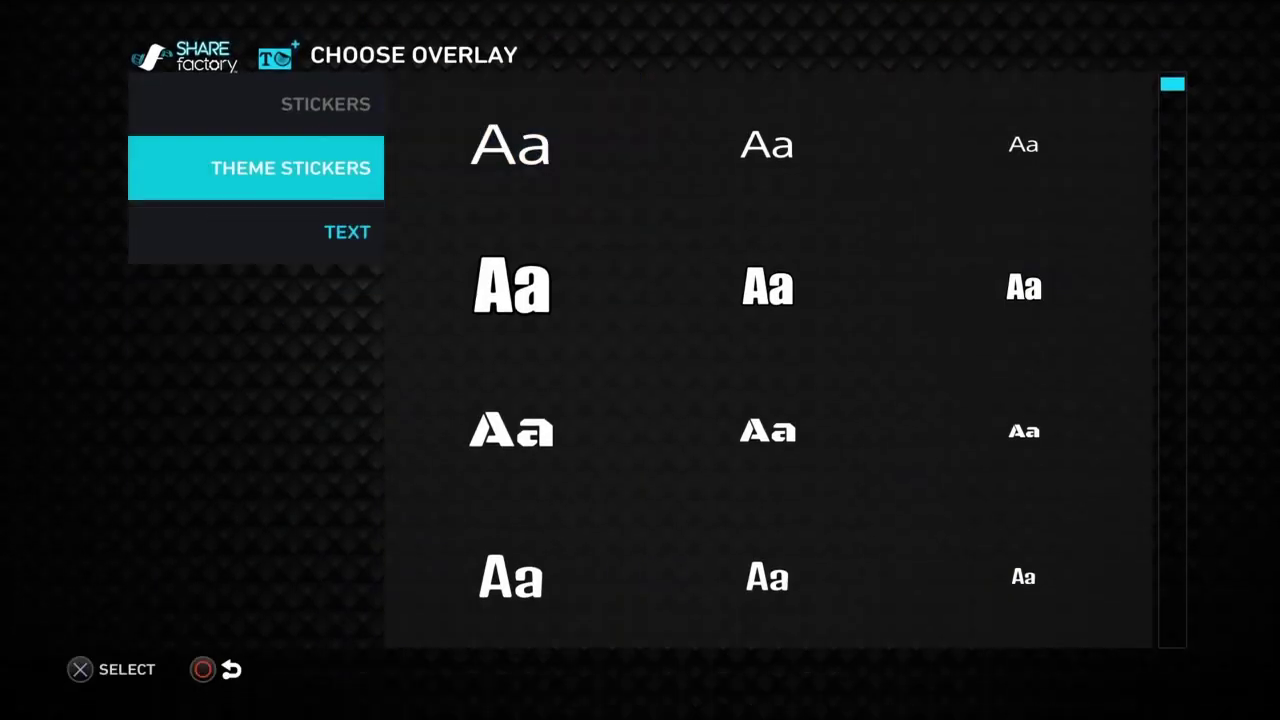
pyautogui.press('Return')
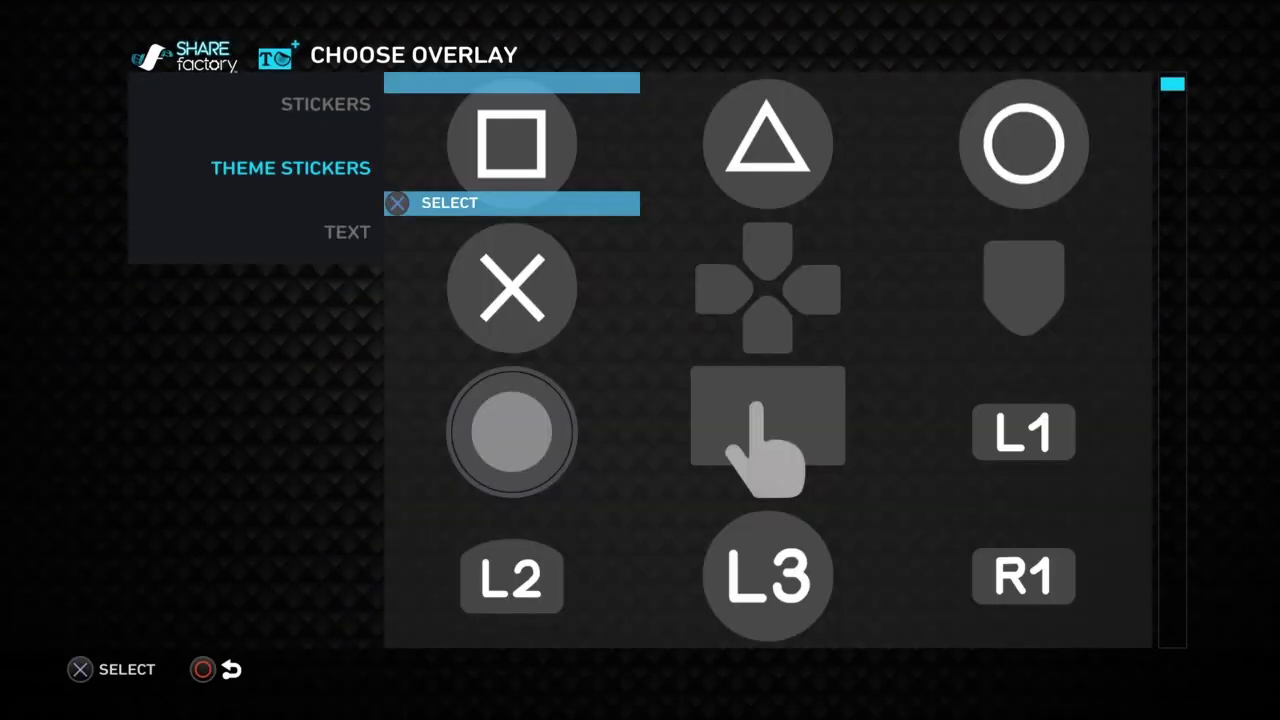
# - Examine the theme stickers, from the controller button symbols to the plain shapes and the arrow
pyautogui.press('Down')
pyautogui.press('Down')
pyautogui.press('Down')
pyautogui.press('Down')
pyautogui.press('Down')
pyautogui.press('Down')
pyautogui.press('Up')
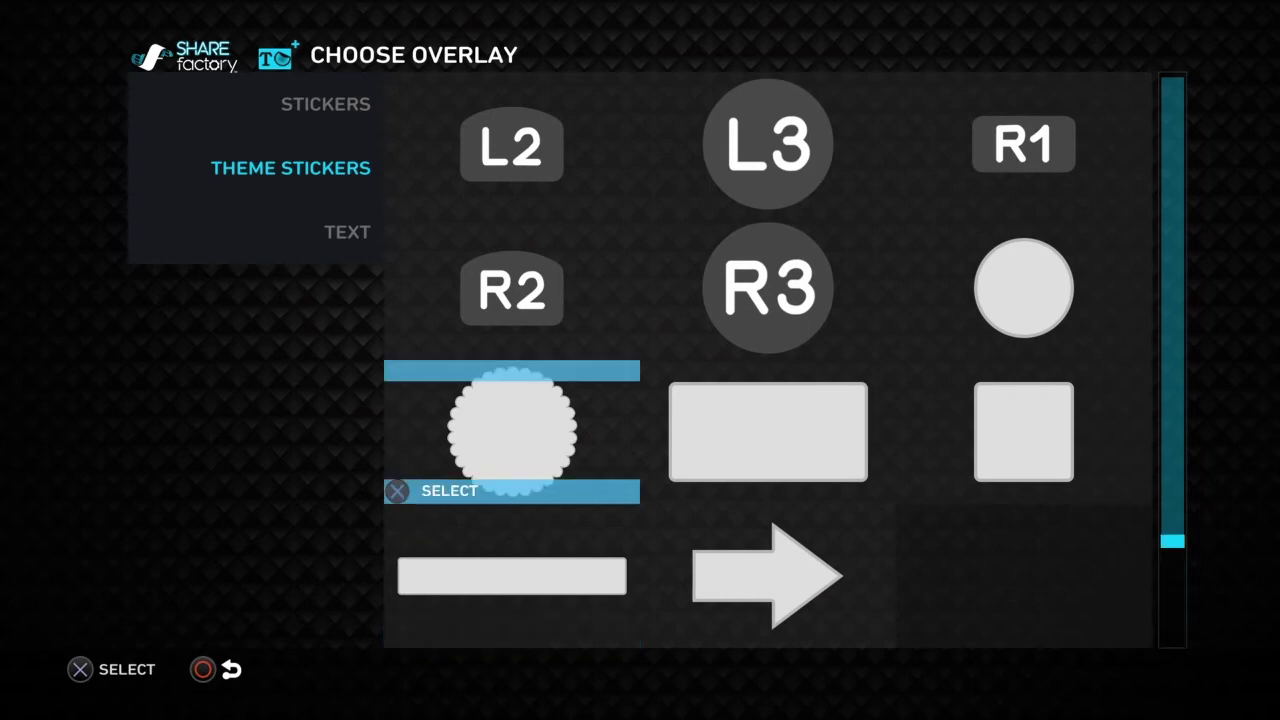
pyautogui.press('Up')
pyautogui.press('Up')
pyautogui.press('Up')
pyautogui.press('Up')
pyautogui.press('Up')
pyautogui.press('Left')
pyautogui.press('Right')
pyautogui.press('Left')
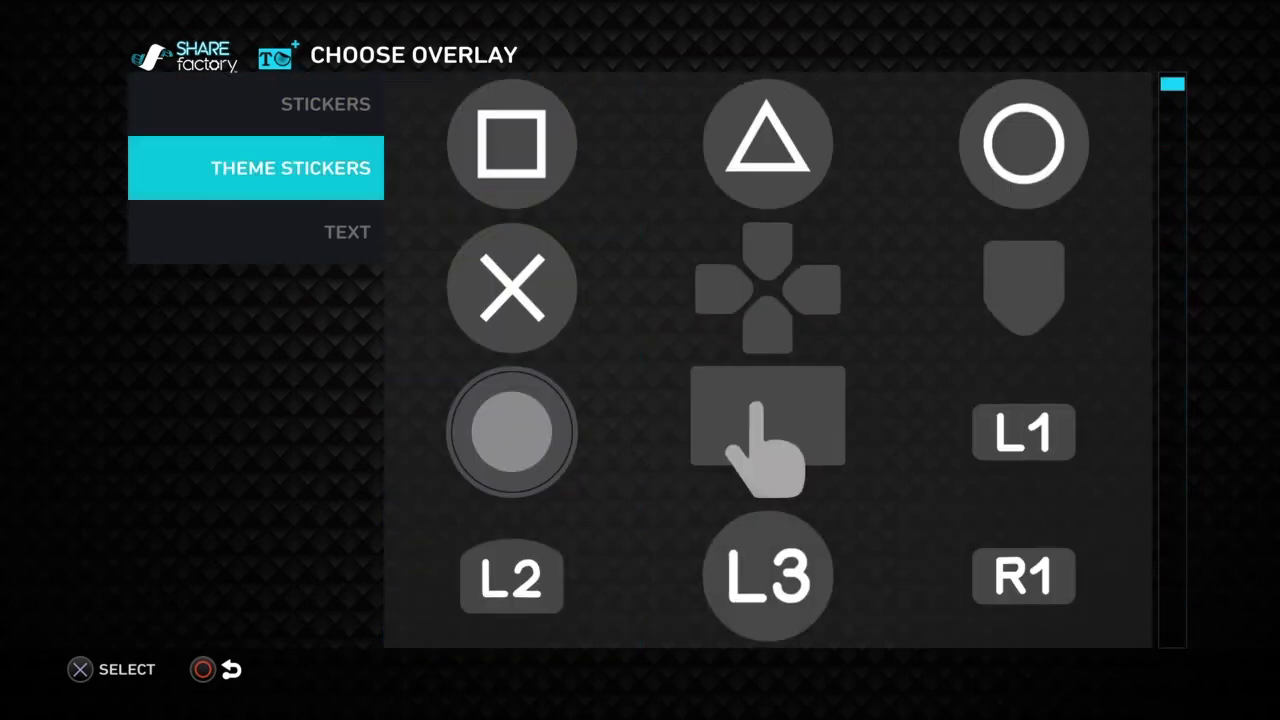
# - Add the orange cat face from the general stickers to the gradient clip and start transforming it
pyautogui.press('Up')
pyautogui.press('Right')
pyautogui.press('Down')
pyautogui.press('Down')
pyautogui.press('Down')
pyautogui.press('Down')
pyautogui.press('Down')
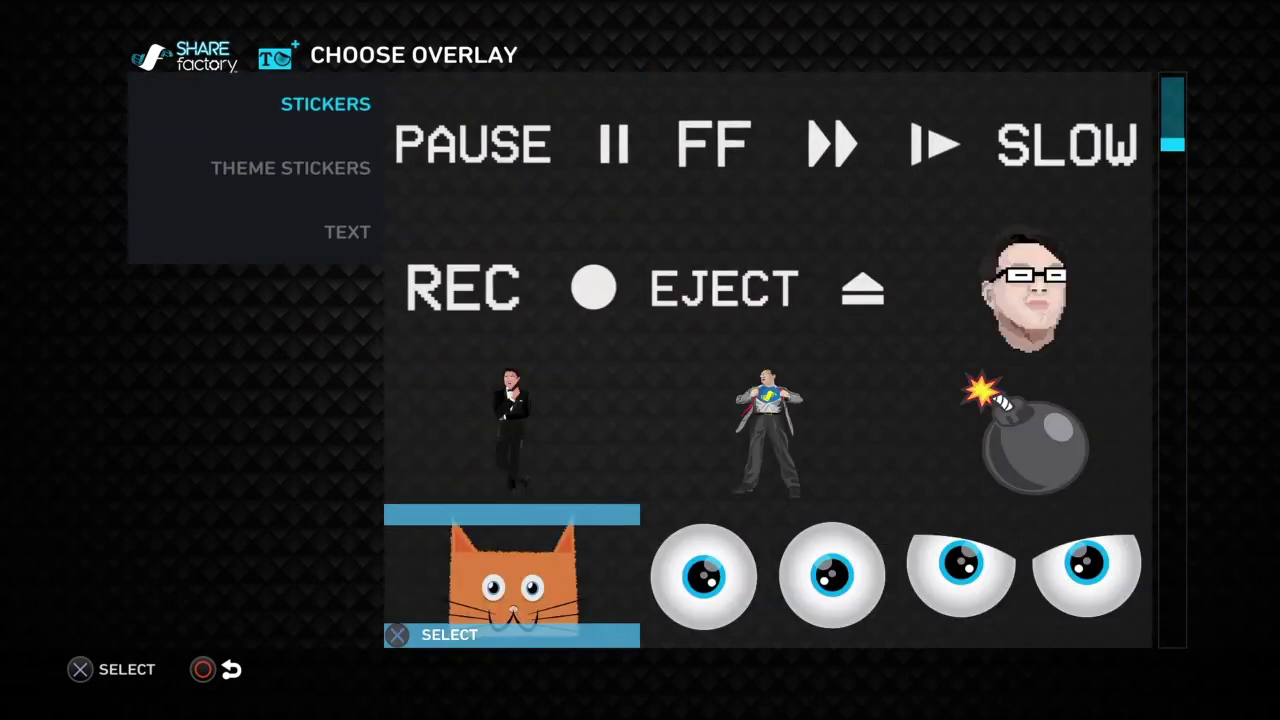
pyautogui.press('Down')
pyautogui.press('Up')
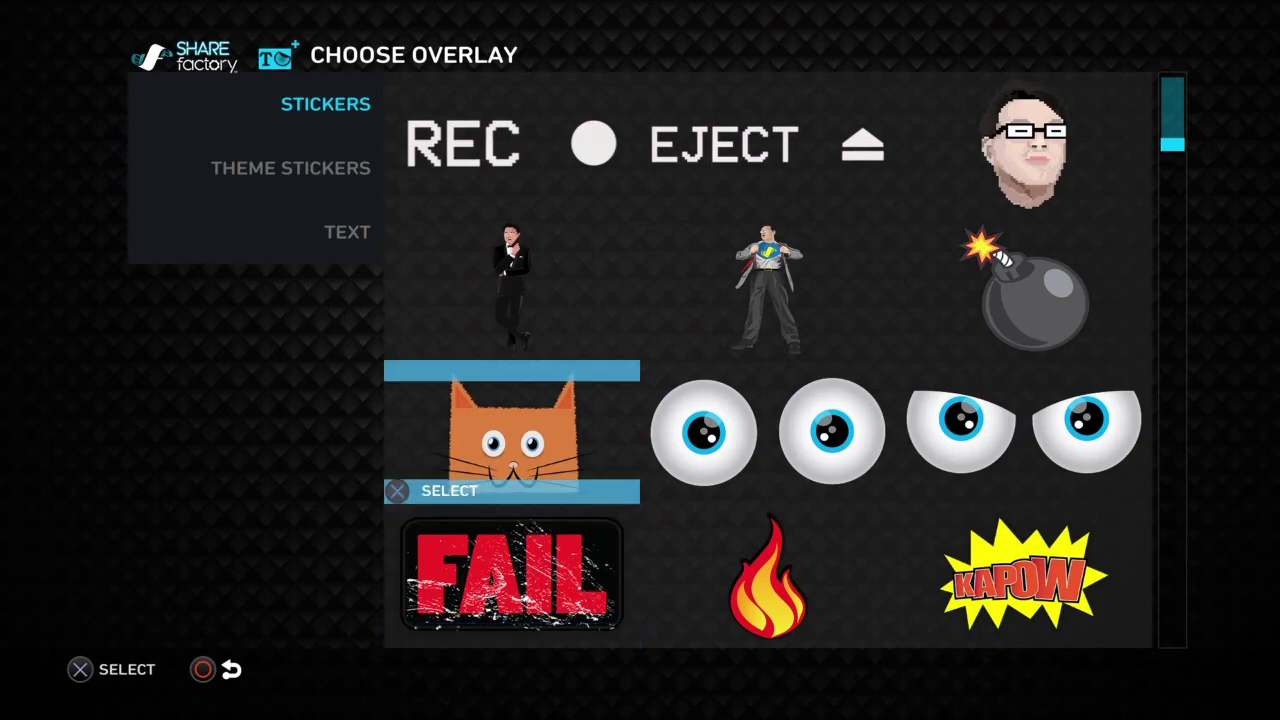
pyautogui.press('Return')
pyautogui.press('Return')
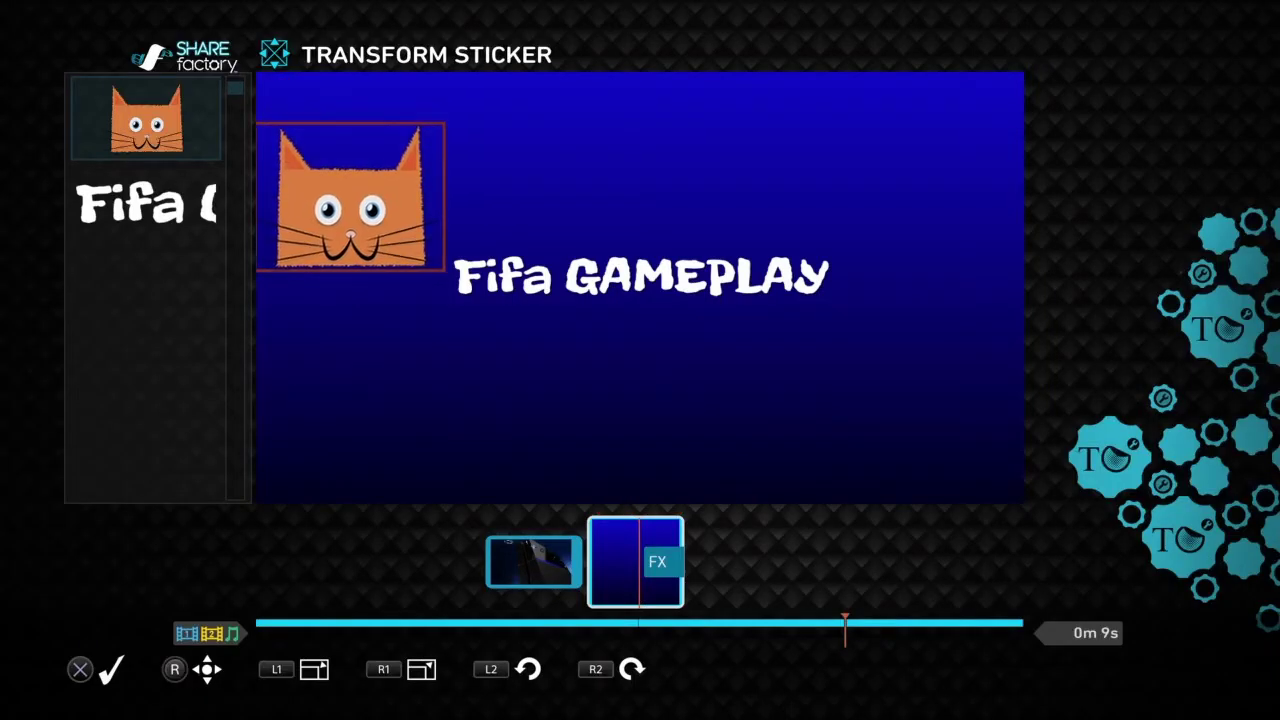
# - Place the cat sticker directly left of the "Fifa GAMEPLAY" title, level with the text
pyautogui.press('Down')
pyautogui.press('Right')
pyautogui.press('Left')
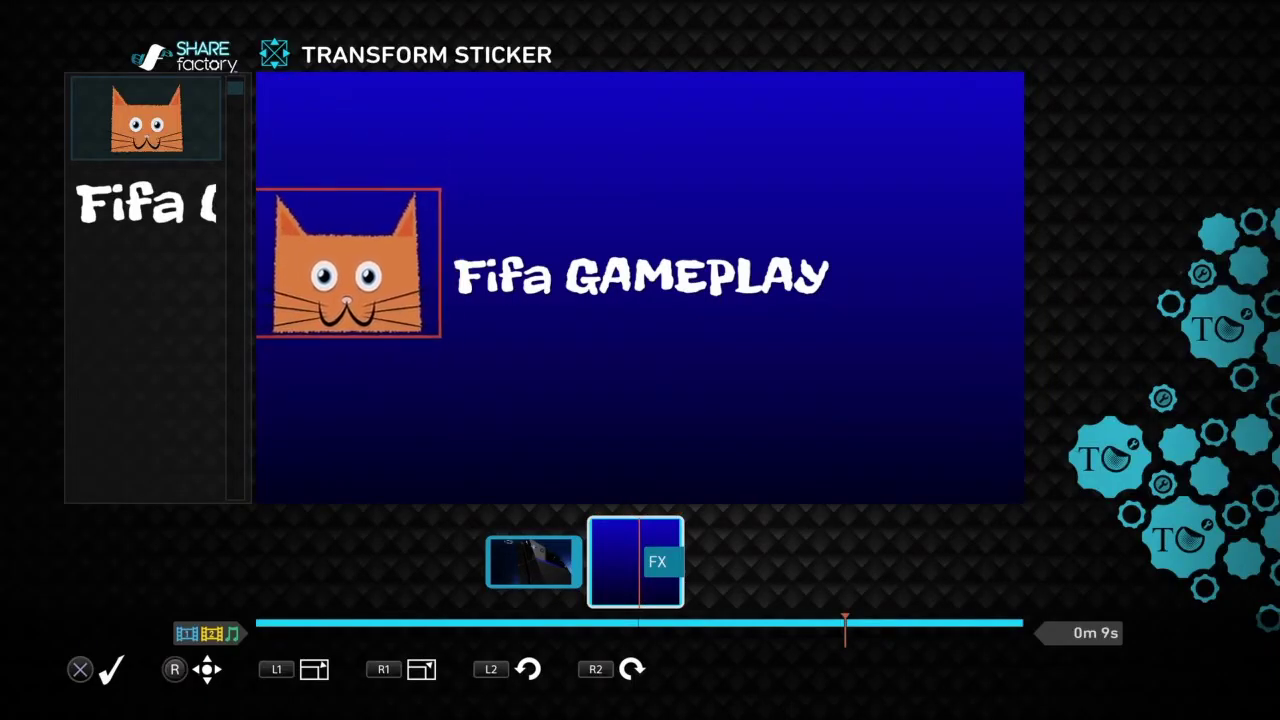
pyautogui.press('Right')
pyautogui.press('Return')
# - Add a second orange cat face sticker to the gradient clip and start transforming it
pyautogui.press('Return')
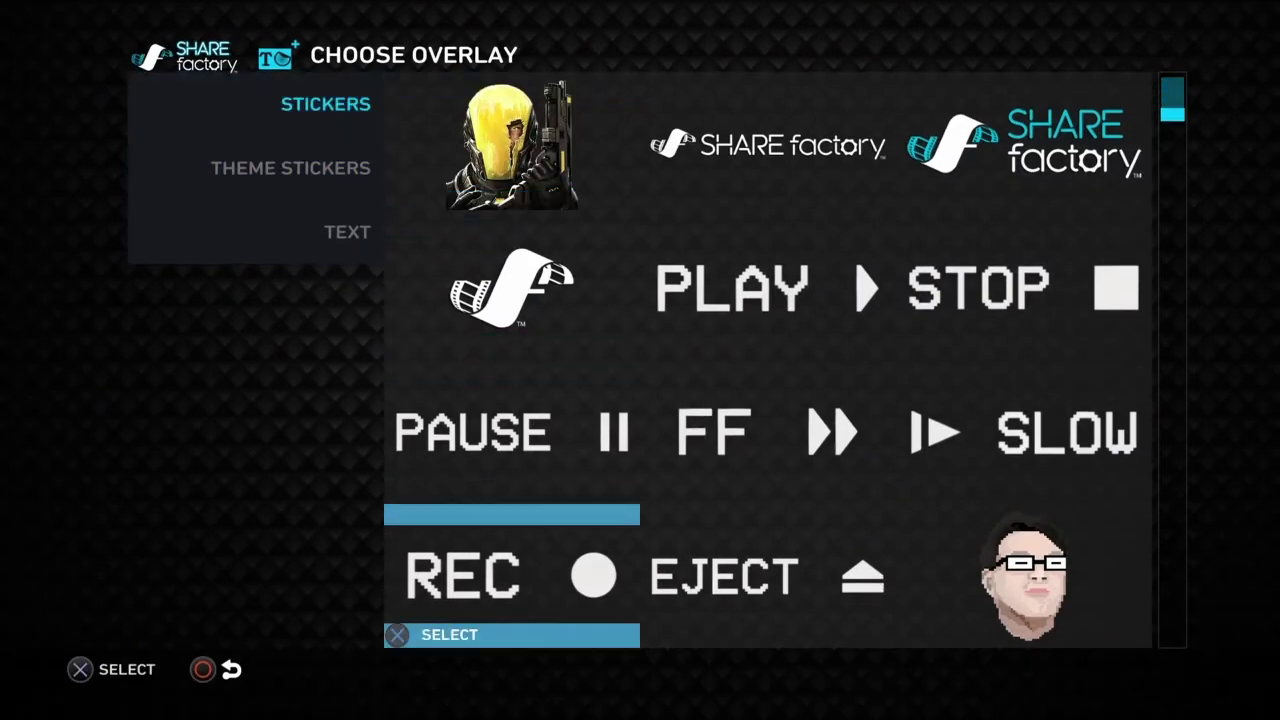
pyautogui.press('Up')
pyautogui.press('Return')
pyautogui.press('Return')
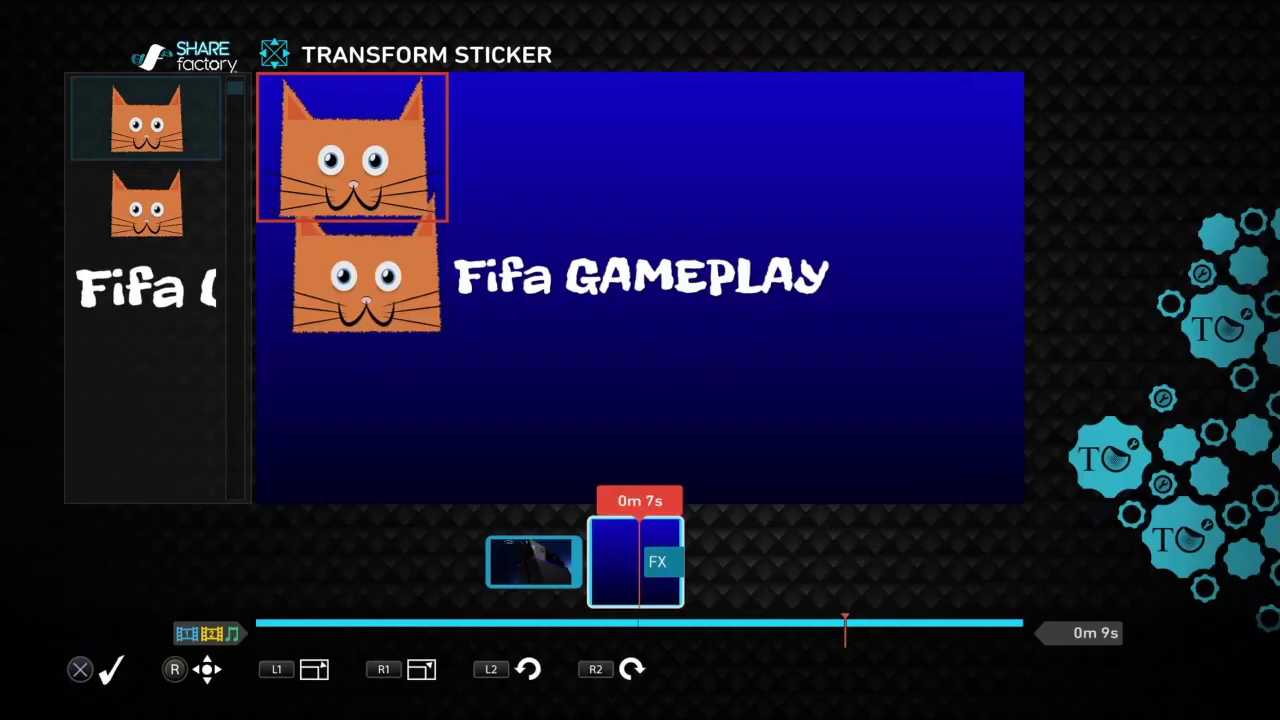
# - Place the second cat sticker directly right of the "Fifa GAMEPLAY" title, level with the first cat
pyautogui.press('Right')
pyautogui.press('Down')
pyautogui.press('Right')
pyautogui.press('Down')
pyautogui.press('Left')
pyautogui.press('Up')
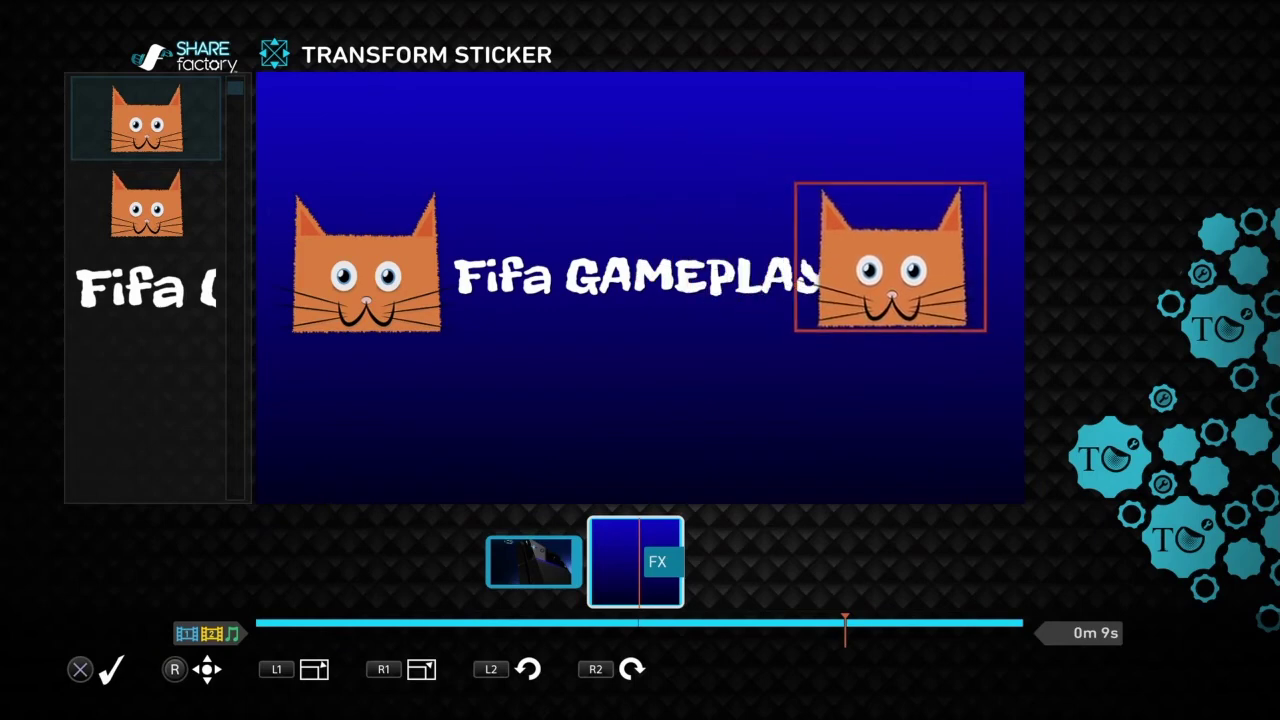
pyautogui.press('Right')
pyautogui.press('Return')
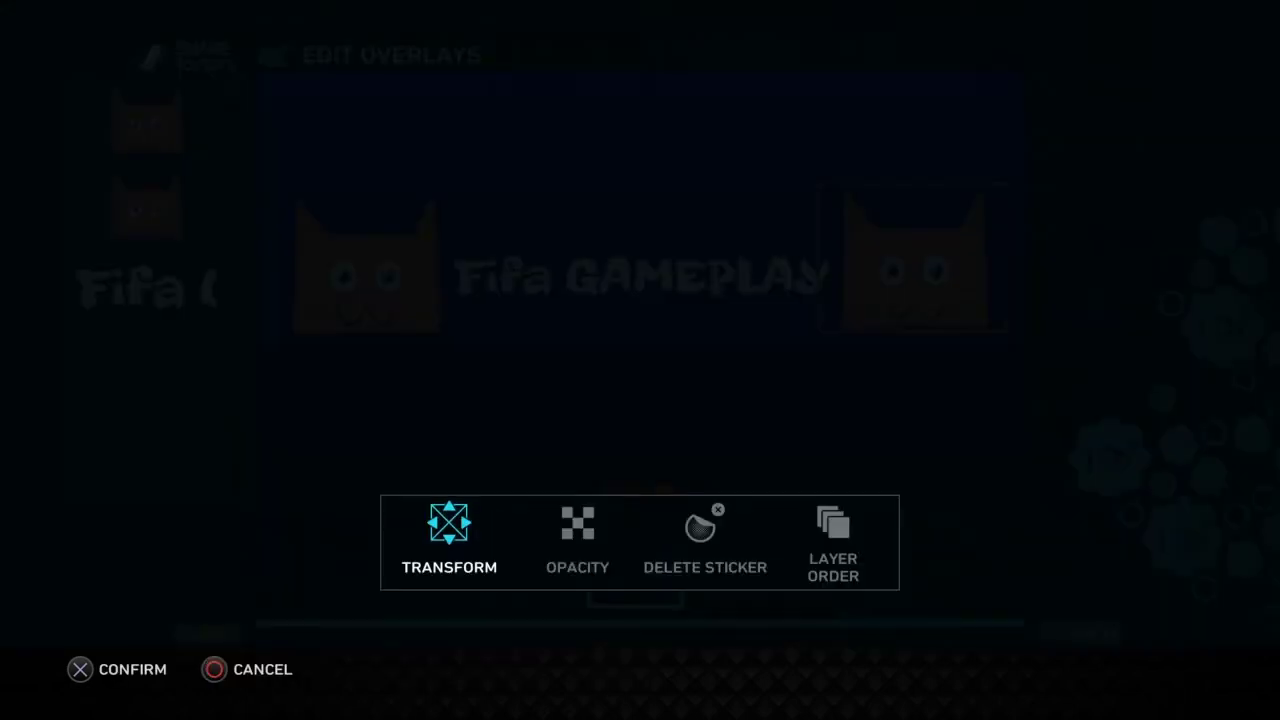
pyautogui.press('Escape')
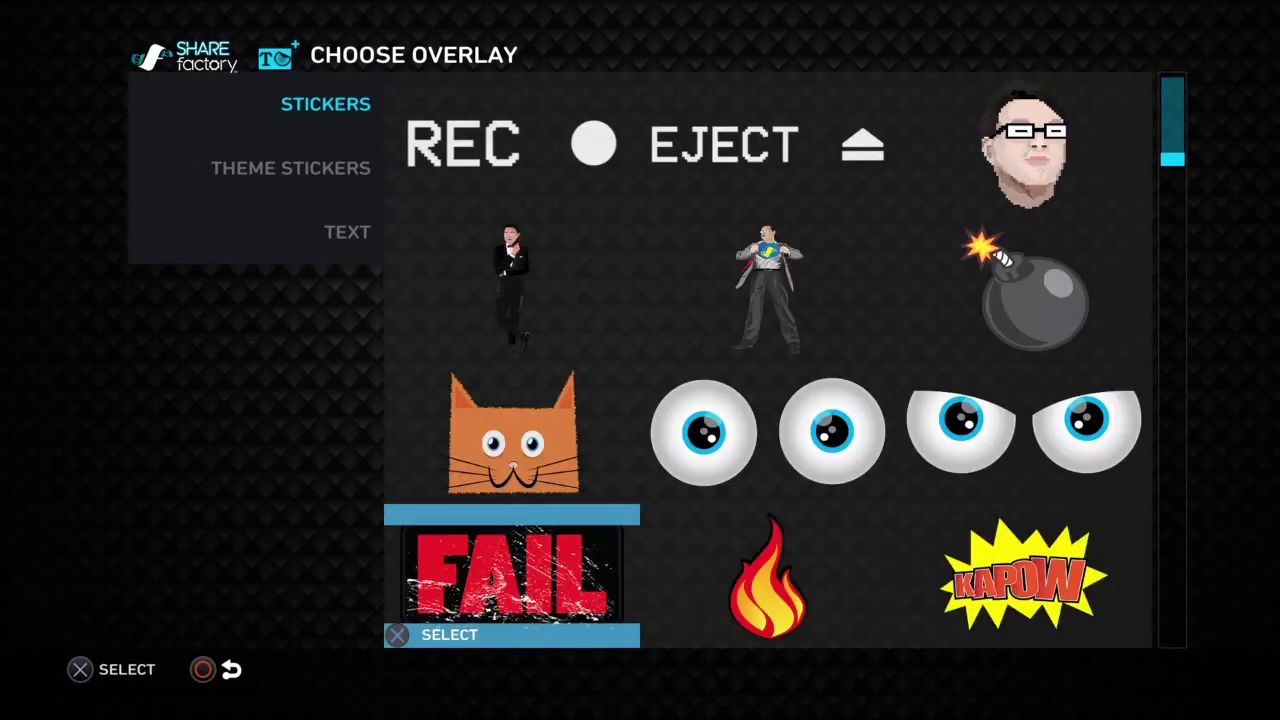
# - Look through the general stickers, past the controller buttons, to the white meme faces and yellow cartoon faces
pyautogui.press('Down')
pyautogui.press('Down')
pyautogui.press('Down')
pyautogui.press('Down')
pyautogui.press('Down')
pyautogui.press('Down')
pyautogui.press('Down')
pyautogui.press('Down')
pyautogui.press('Down')
pyautogui.press('Down')
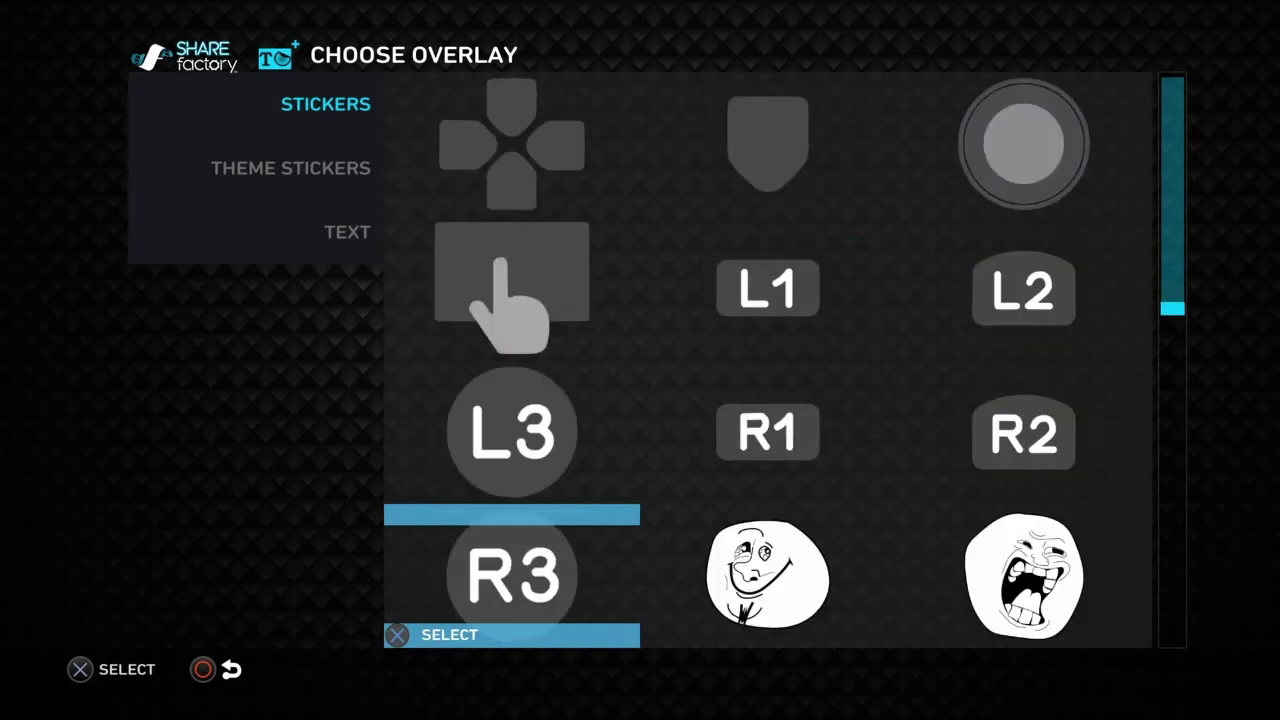
pyautogui.press('Down')
pyautogui.press('Down')
pyautogui.press('Up')
pyautogui.press('Down')
pyautogui.press('Down')
pyautogui.press('Right')
pyautogui.press('Right')
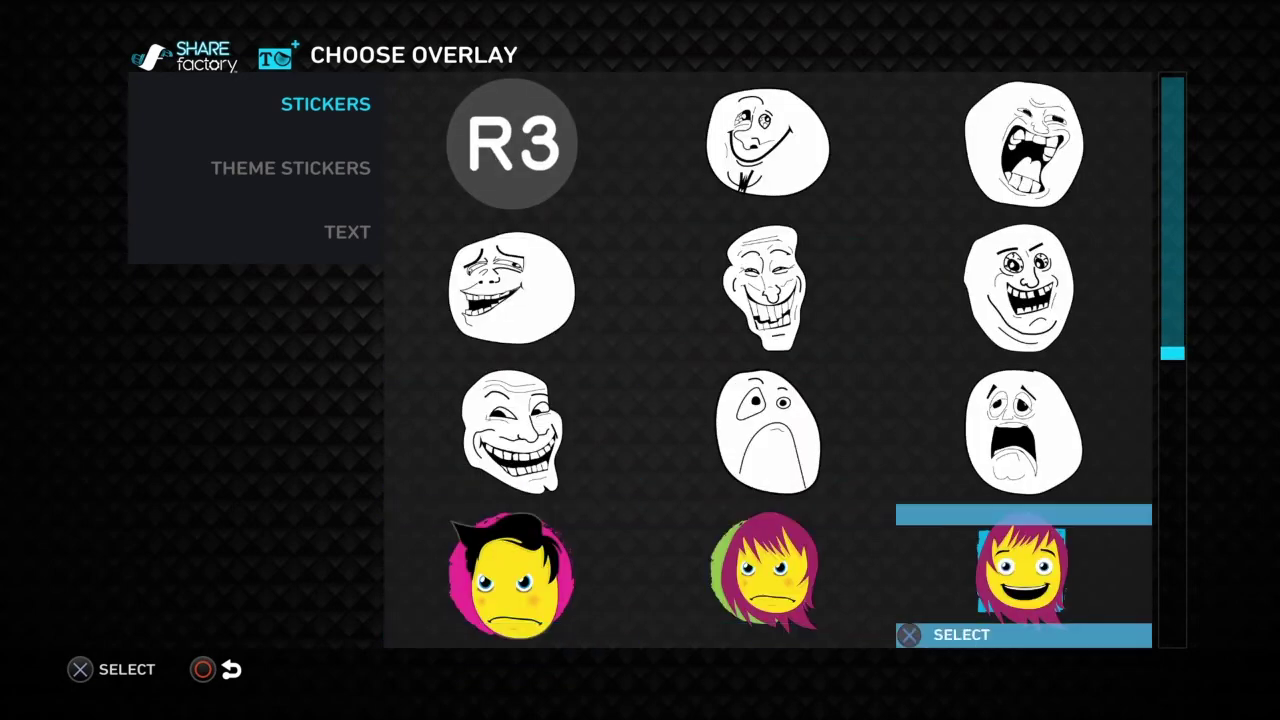
# - Add the white grinning troll face sticker with the pointed chin and start transforming it
pyautogui.press('Up')
pyautogui.press('Up')
pyautogui.press('Up')
pyautogui.press('Left')
pyautogui.press('Left')
pyautogui.press('Down')
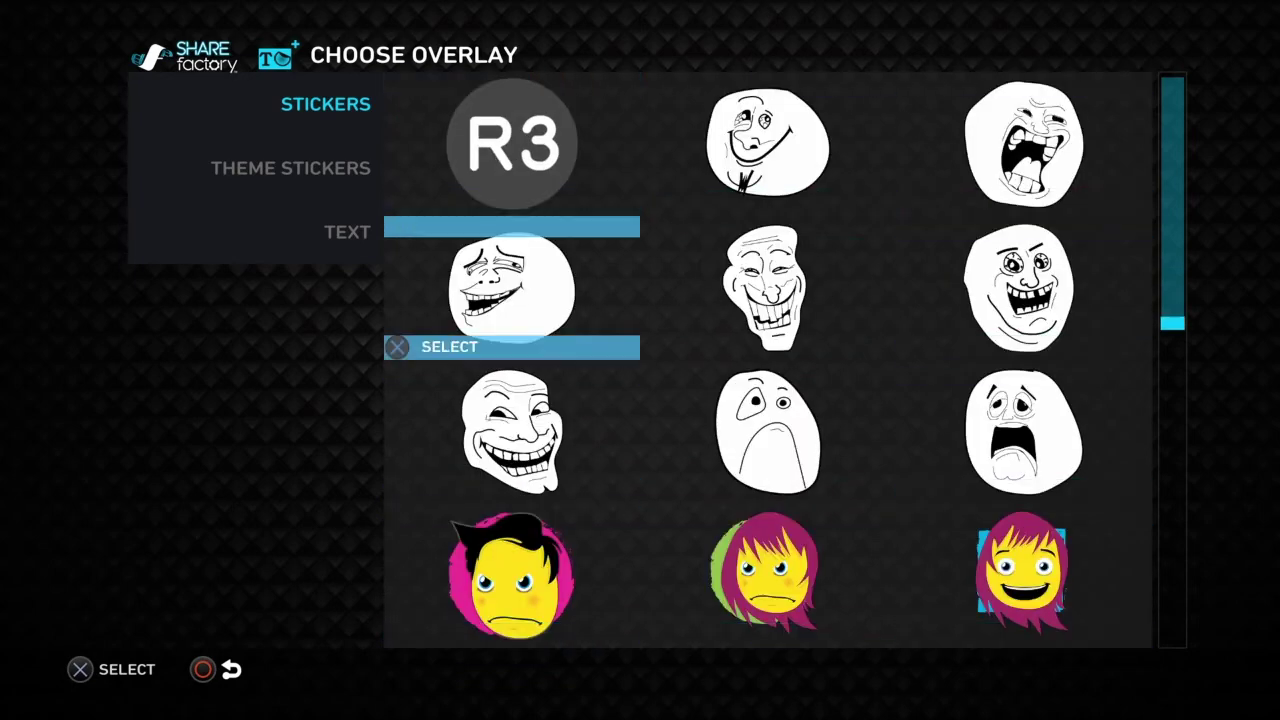
pyautogui.press('Right')
pyautogui.press('Down')
pyautogui.press('Left')
pyautogui.press('Return')
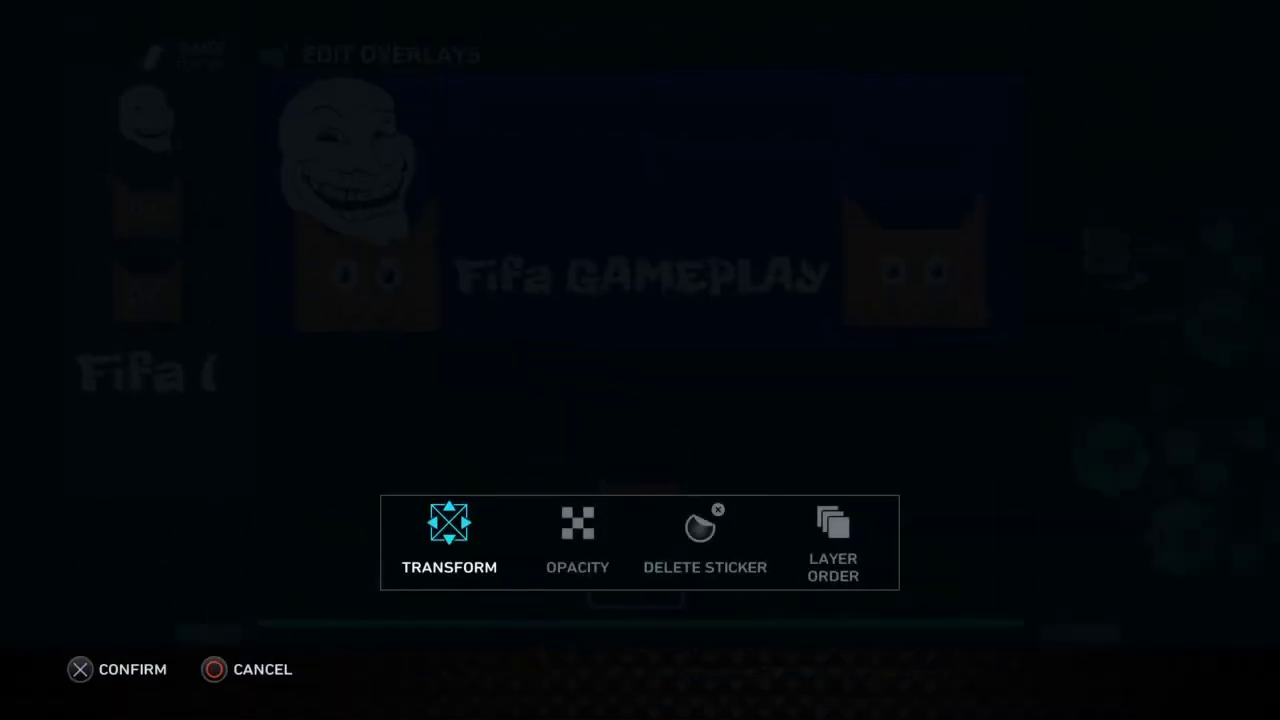
pyautogui.press('Return')
# - Place the troll face sticker centred below the "Fifa GAMEPLAY" title, fully inside the frame
pyautogui.press('Right')
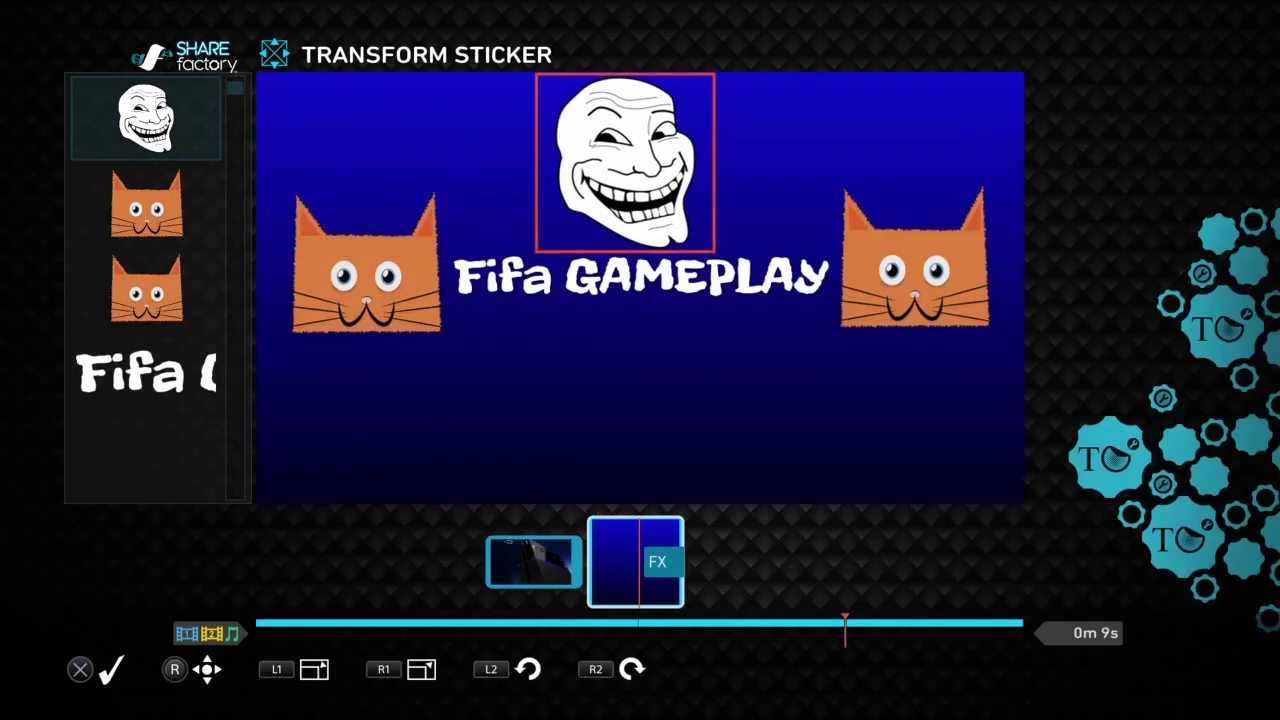
pyautogui.press('Down')
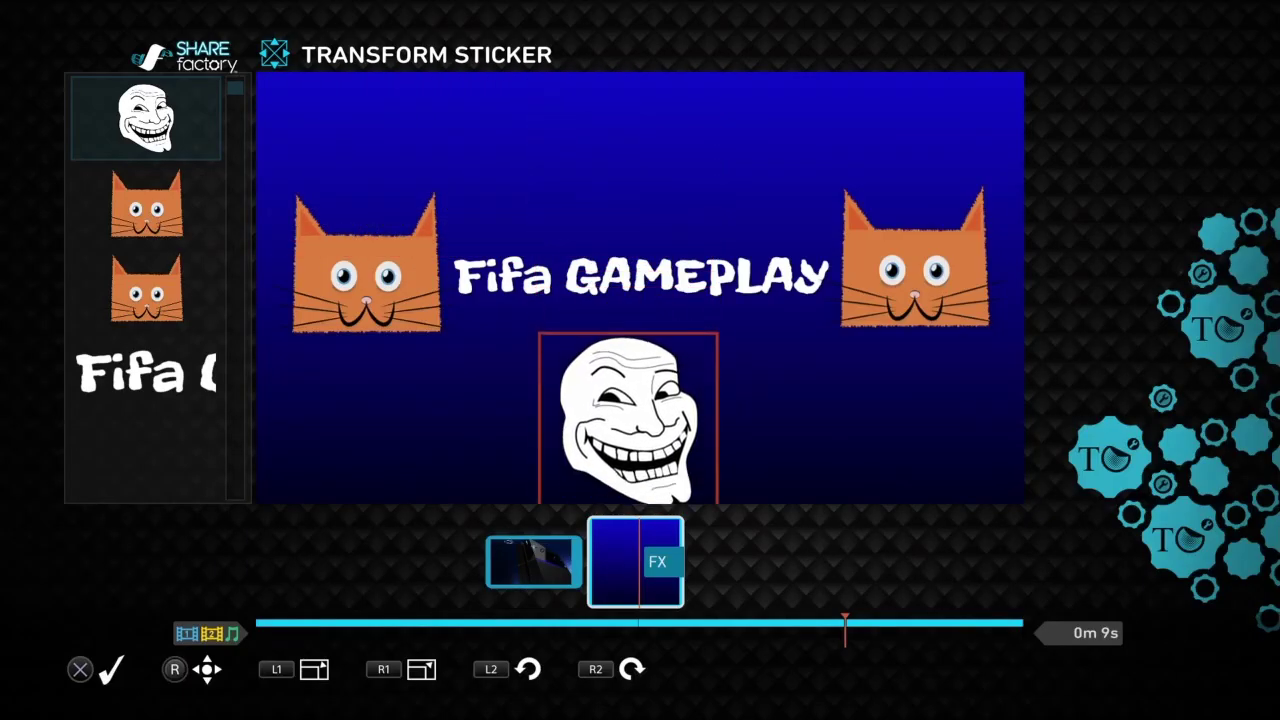
pyautogui.press('Up')
pyautogui.press('Return')
pyautogui.press('Escape')
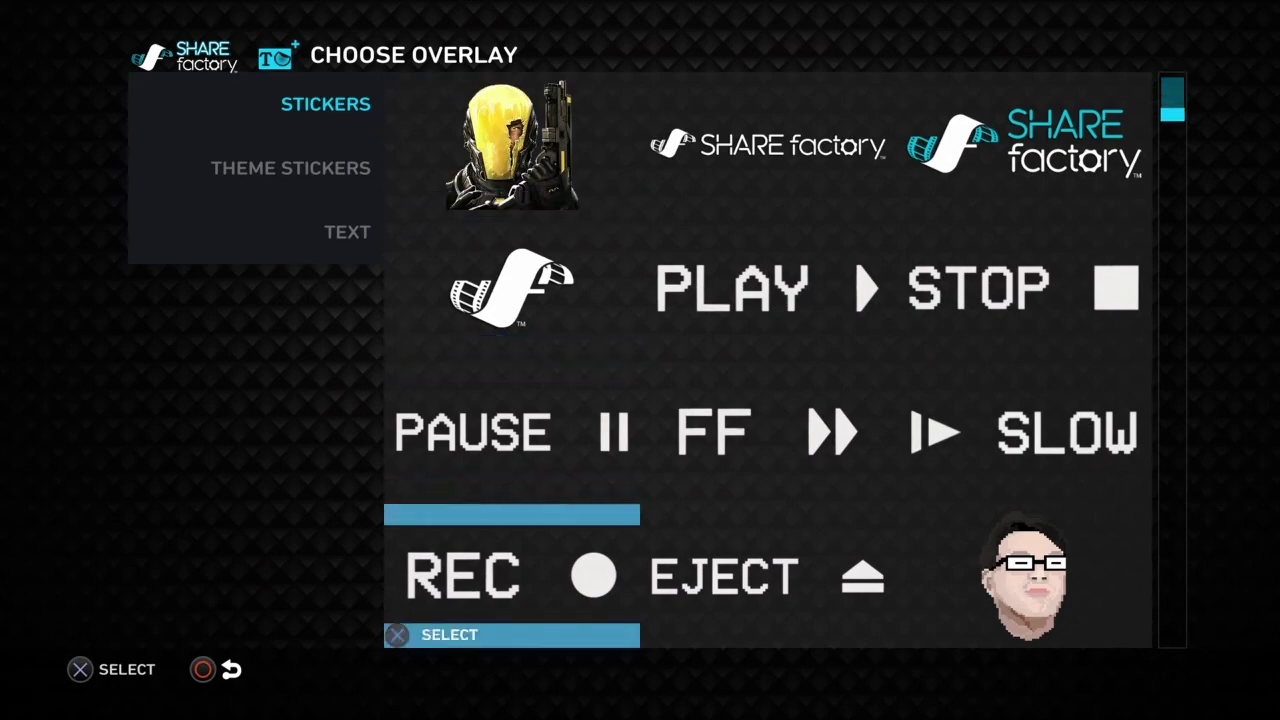
# - Look through the general stickers again, from the trophy and controller buttons to the yellow cartoon faces
pyautogui.press('Down')
pyautogui.press('Down')
pyautogui.press('Down')
pyautogui.press('Down')
pyautogui.press('Down')
pyautogui.press('Up')
pyautogui.press('Up')
pyautogui.press('Up')
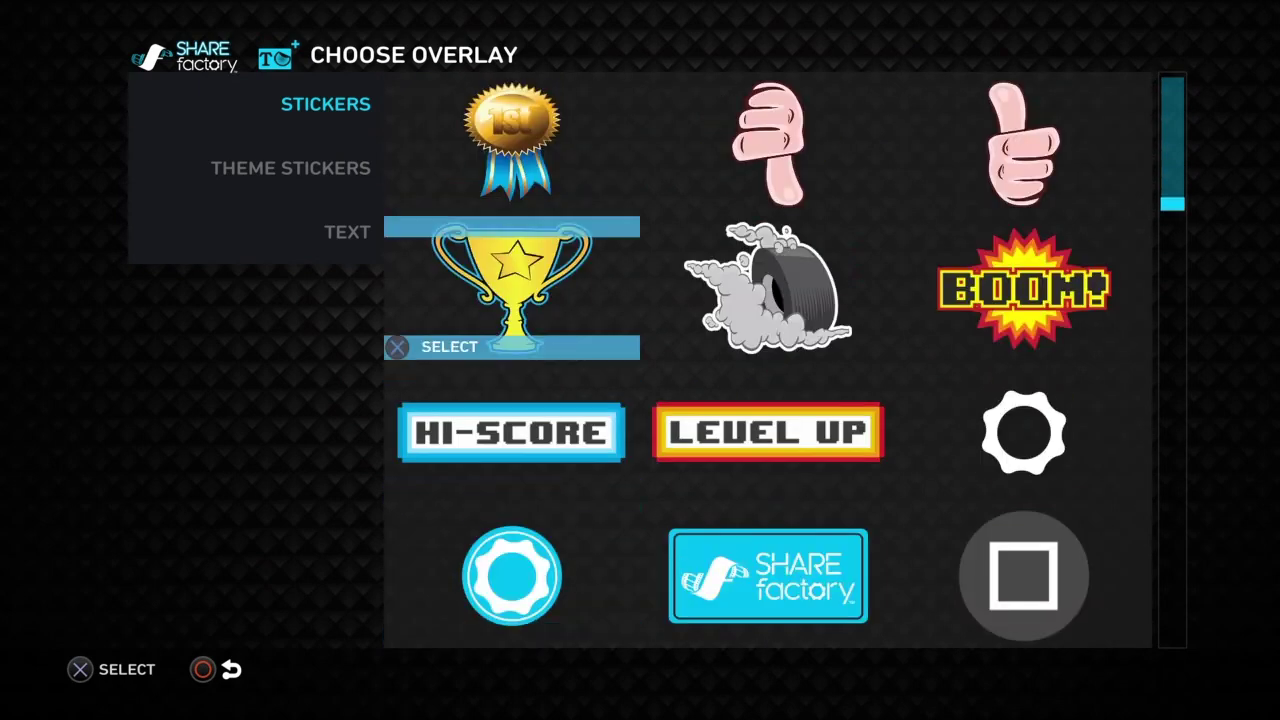
pyautogui.press('Right')
pyautogui.press('Down')
pyautogui.press('Down')
pyautogui.press('Down')
pyautogui.press('Down')
pyautogui.press('Down')
pyautogui.press('Down')
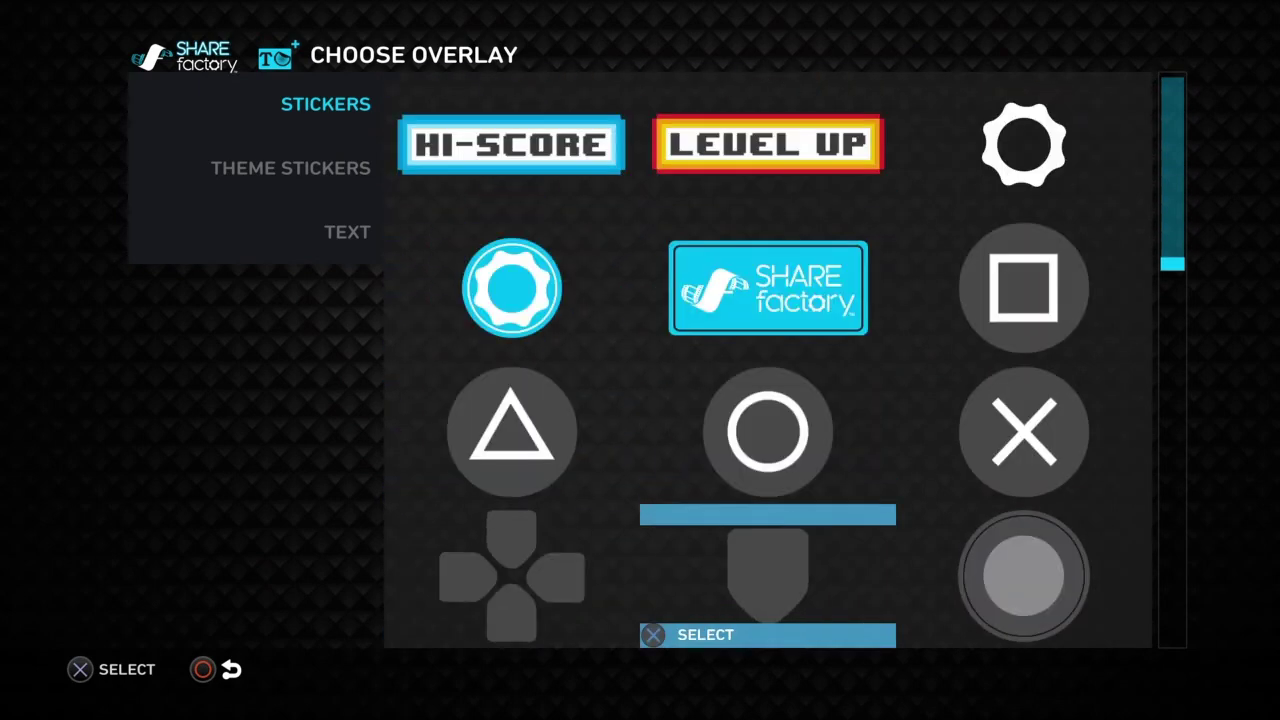
pyautogui.press('Down')
pyautogui.press('Down')
pyautogui.press('Down')
pyautogui.press('Down')
pyautogui.press('Down')
pyautogui.press('Down')
pyautogui.press('Down')
pyautogui.press('Down')
pyautogui.press('Down')
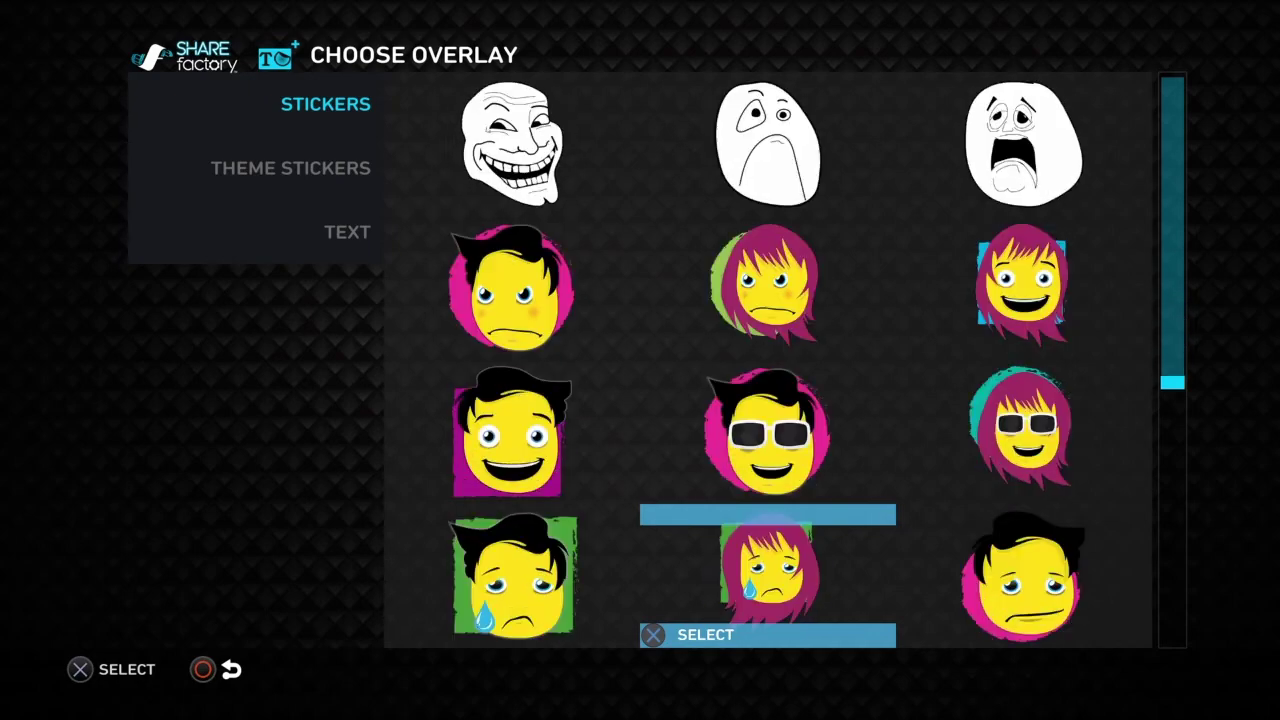
# - Add the widely grinning yellow face with black hair on a pink square and start transforming it
pyautogui.press('Down')
pyautogui.press('Up')
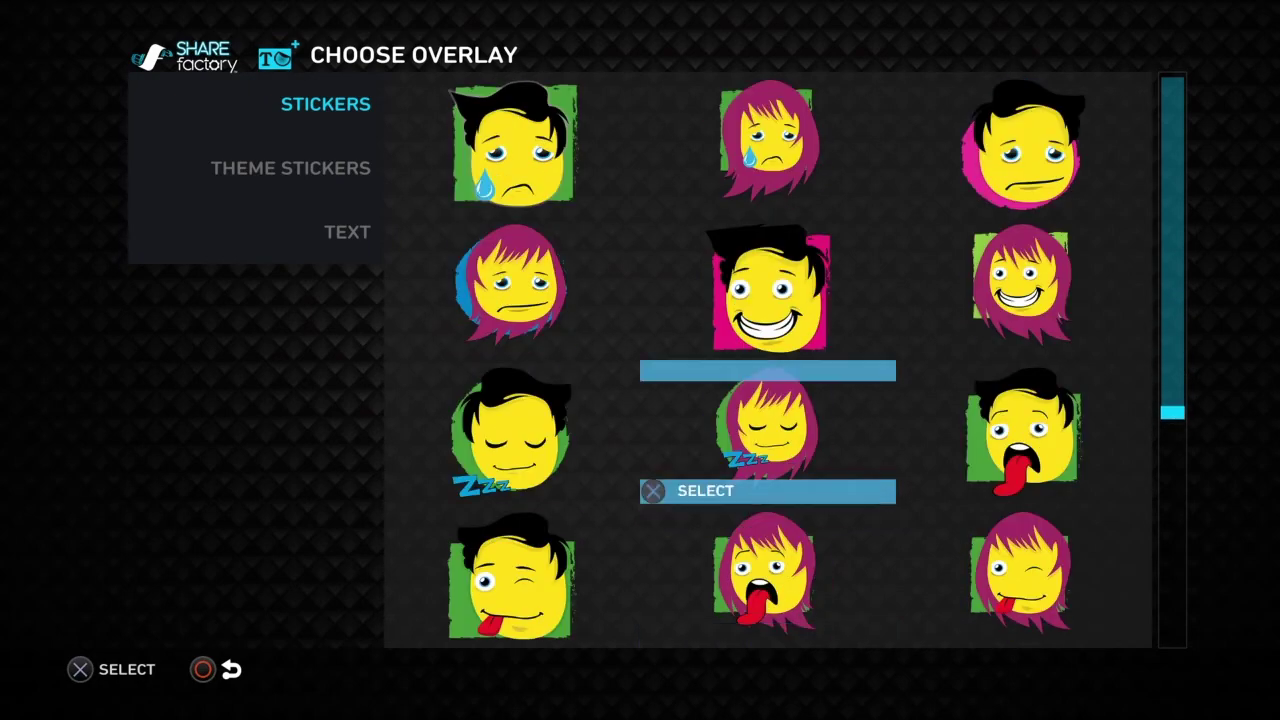
pyautogui.press('Up')
pyautogui.press('Return')
pyautogui.press('Return')
# - Place the yellow face sticker centred above the "Fifa GAMEPLAY" title and finish editing the overlays
pyautogui.press('Right')
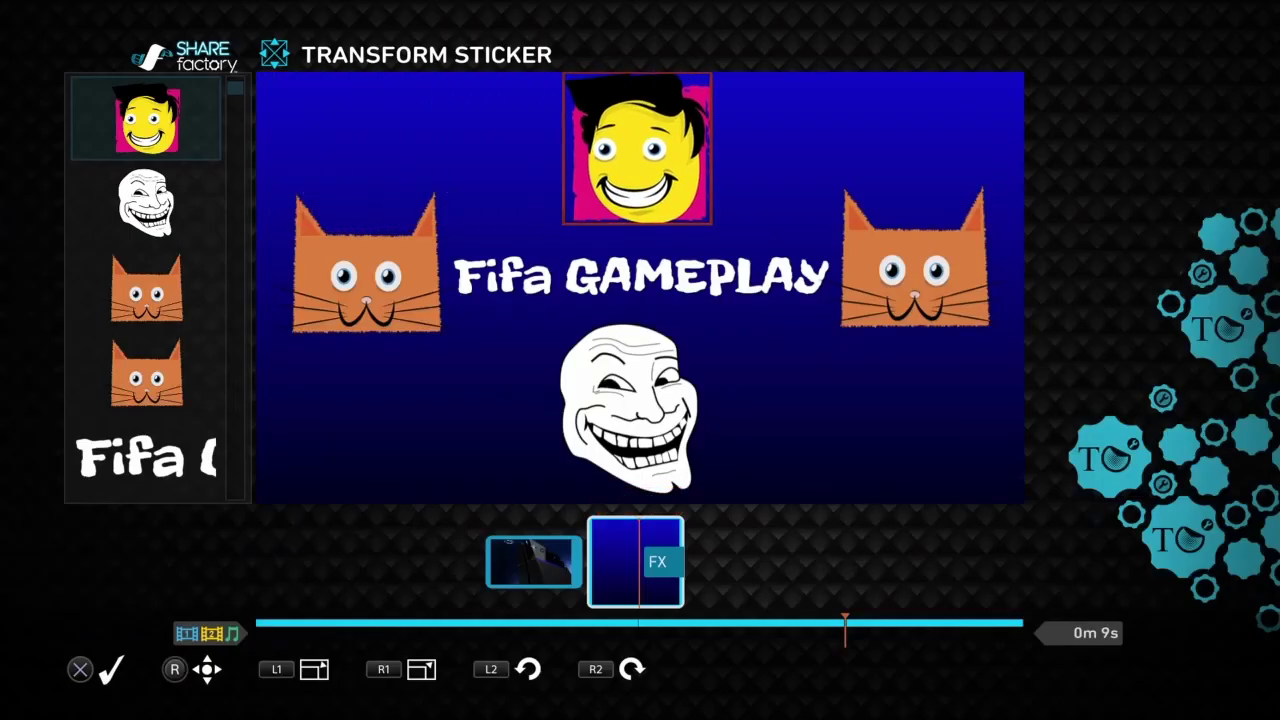
pyautogui.press('Left')
pyautogui.press('Down')
pyautogui.press('Return')
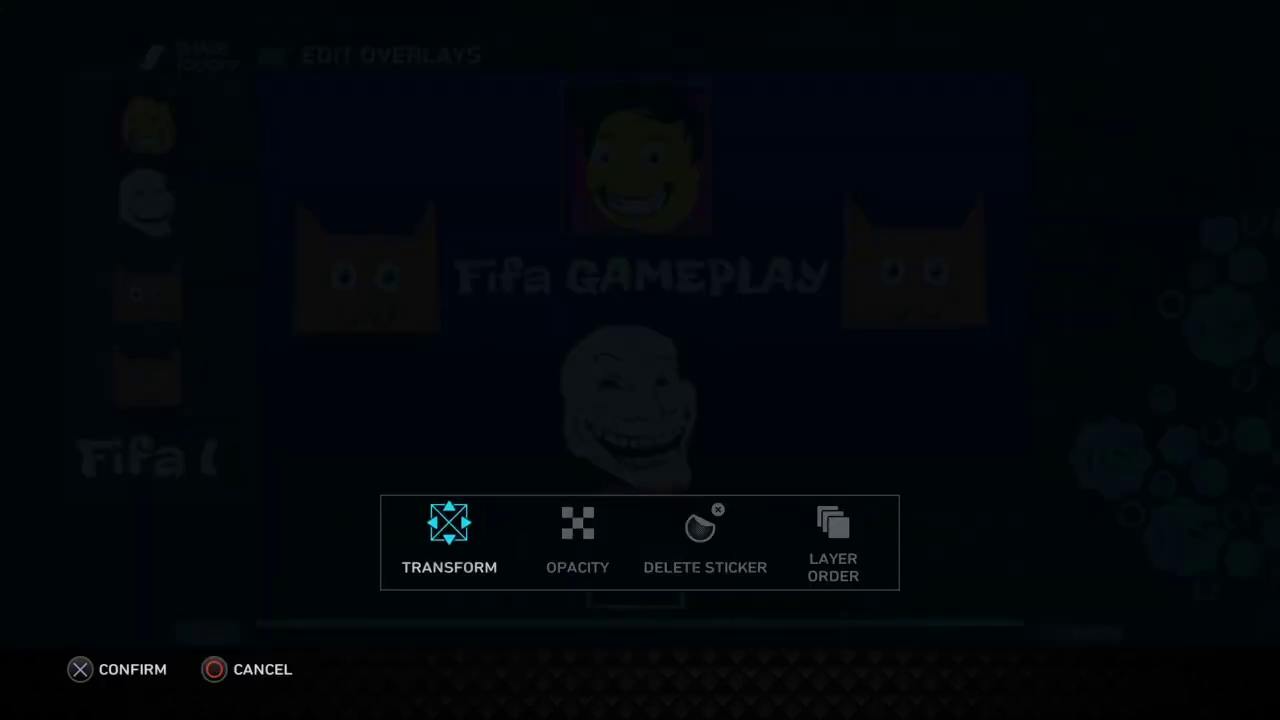
pyautogui.press('Escape')
pyautogui.press('Escape')
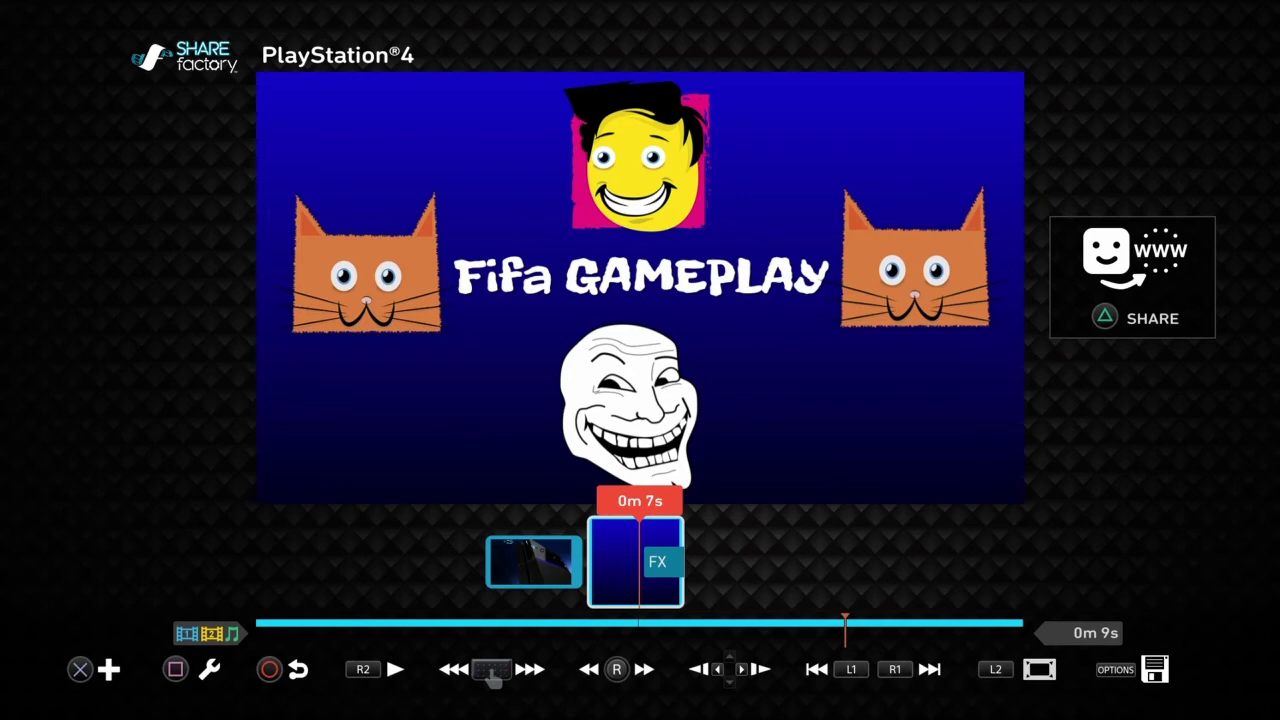
# - Delete the PlayStation 4 intro clip in front of the gradient clip
pyautogui.press('Left')
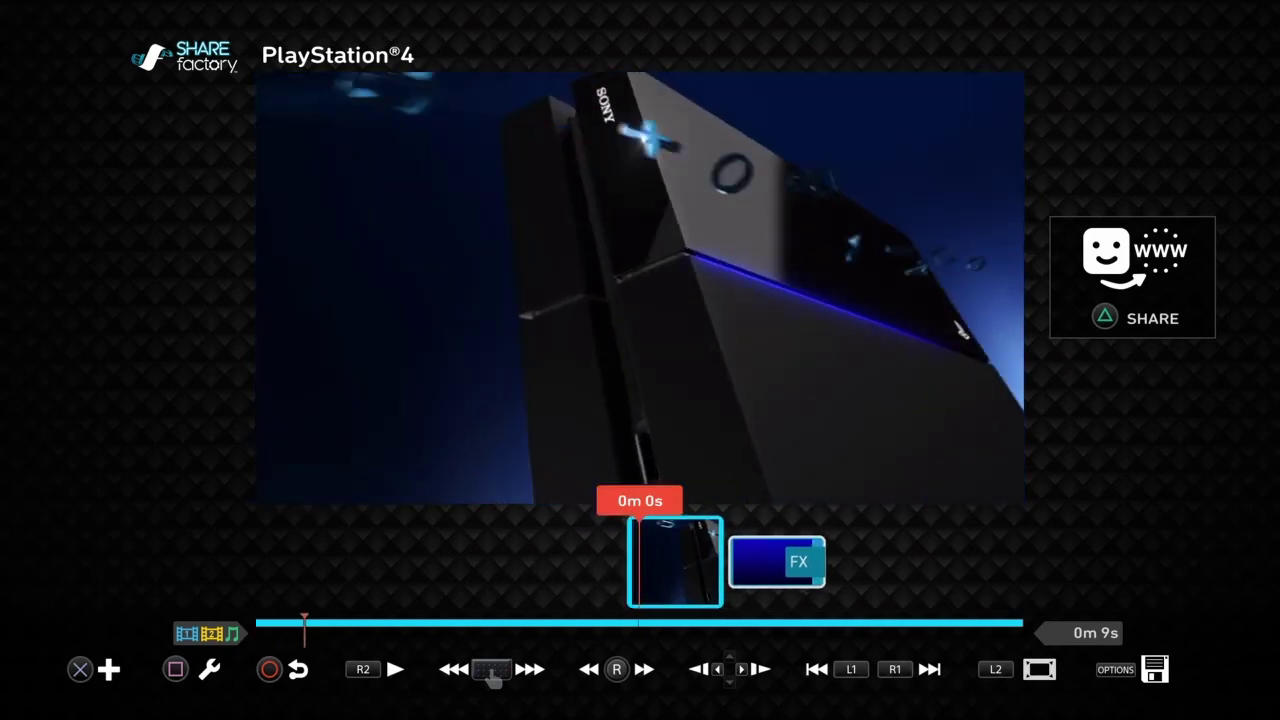
pyautogui.press('Return')
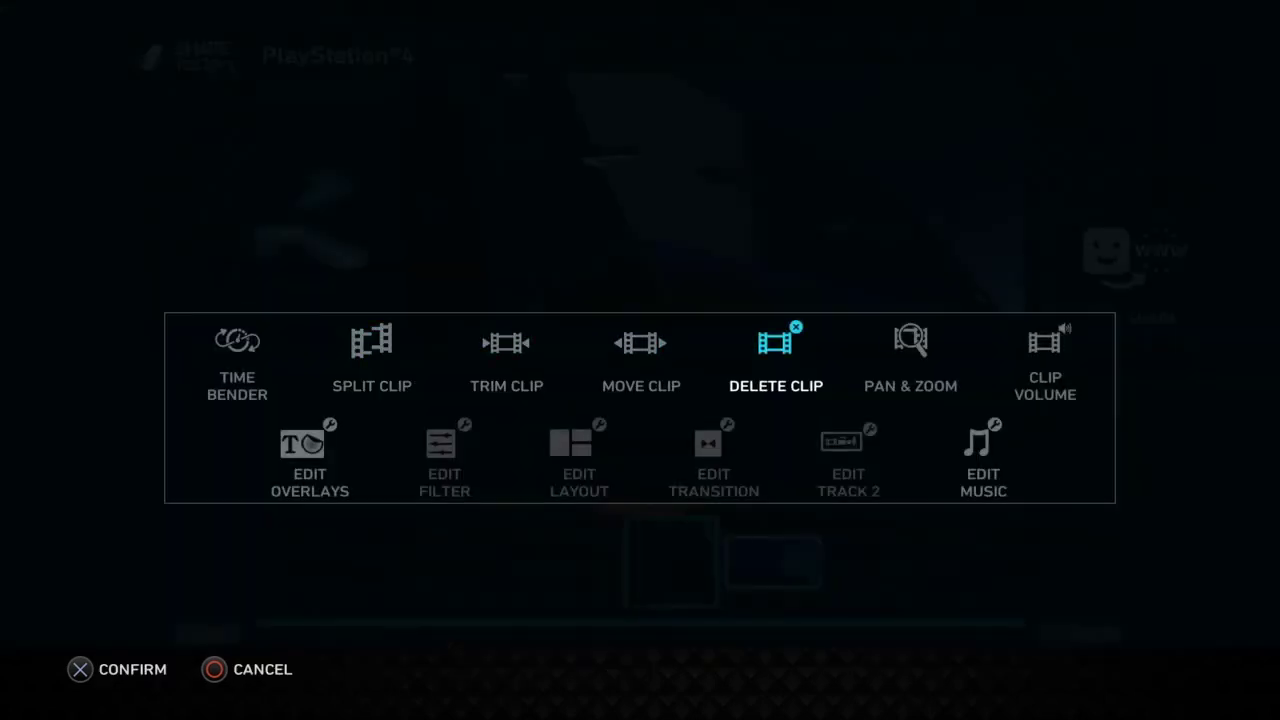
pyautogui.press('Return')
pyautogui.press('Left')
pyautogui.press('Return')
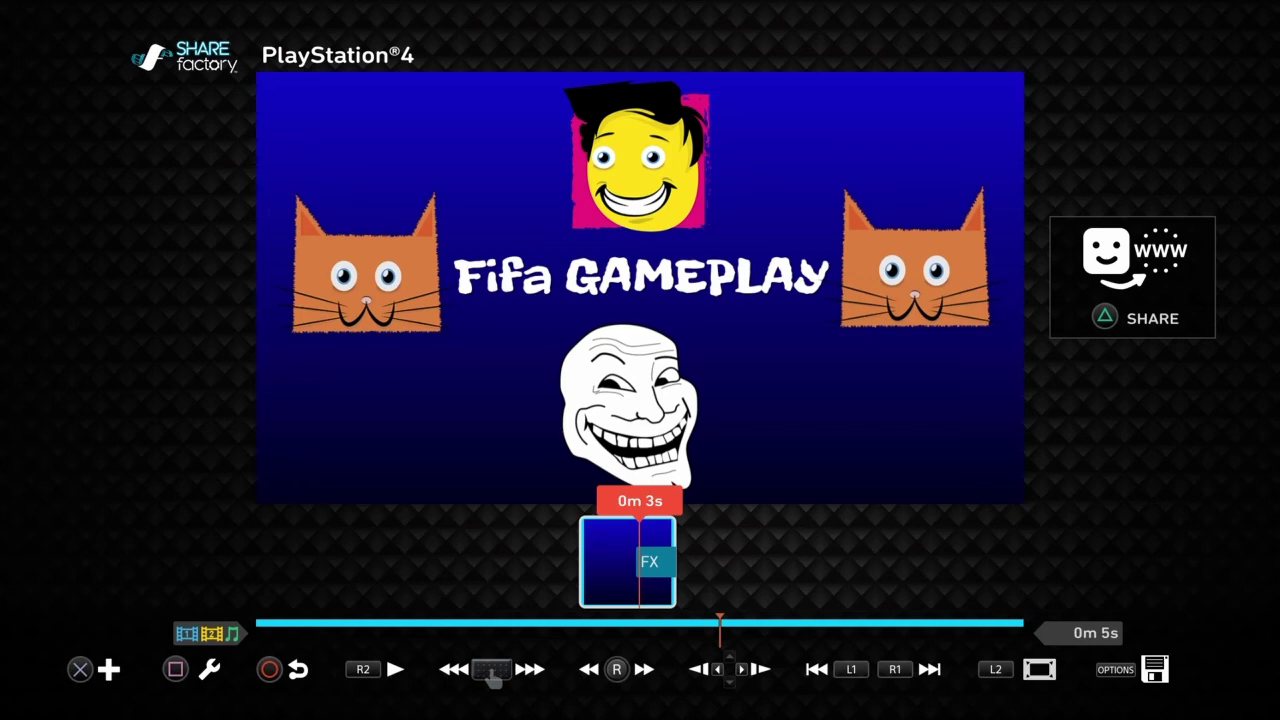
# - Generate the project thumbnail from the gradient frame with the title and stickers at 0m 3s
pyautogui.press('Menu')
pyautogui.press('Right')
pyautogui.press('Left')
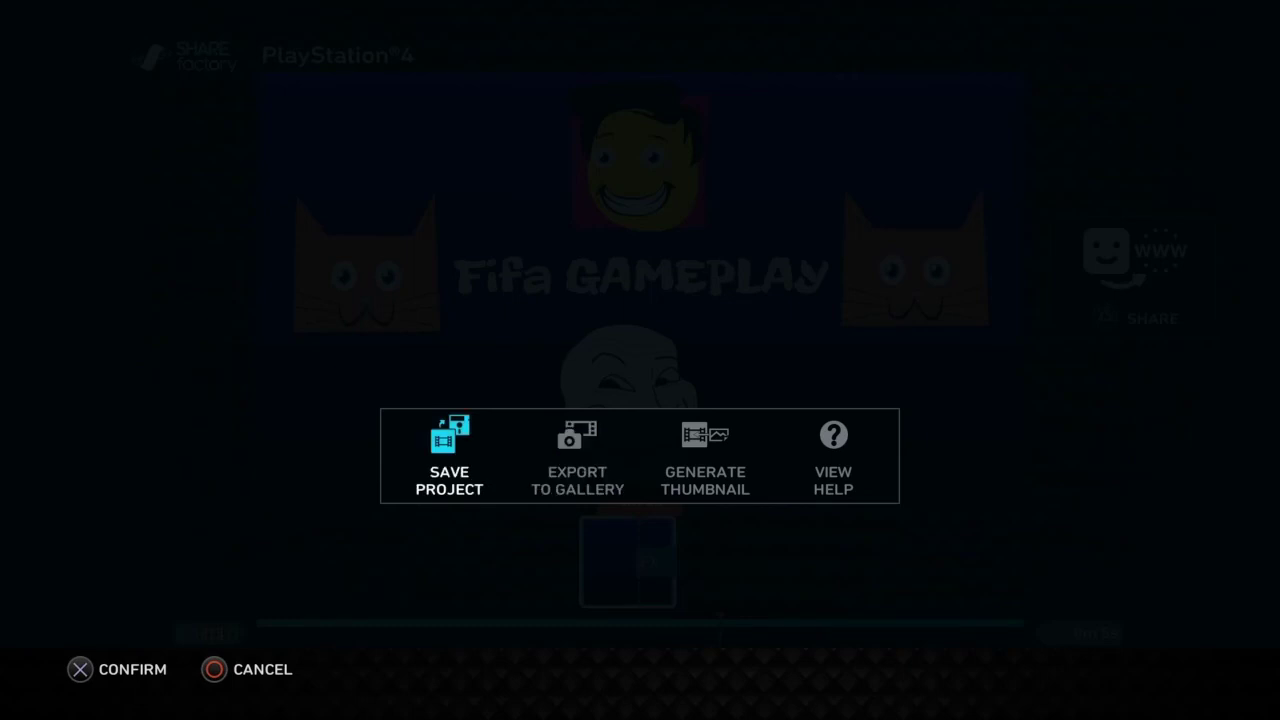
pyautogui.press('Right')
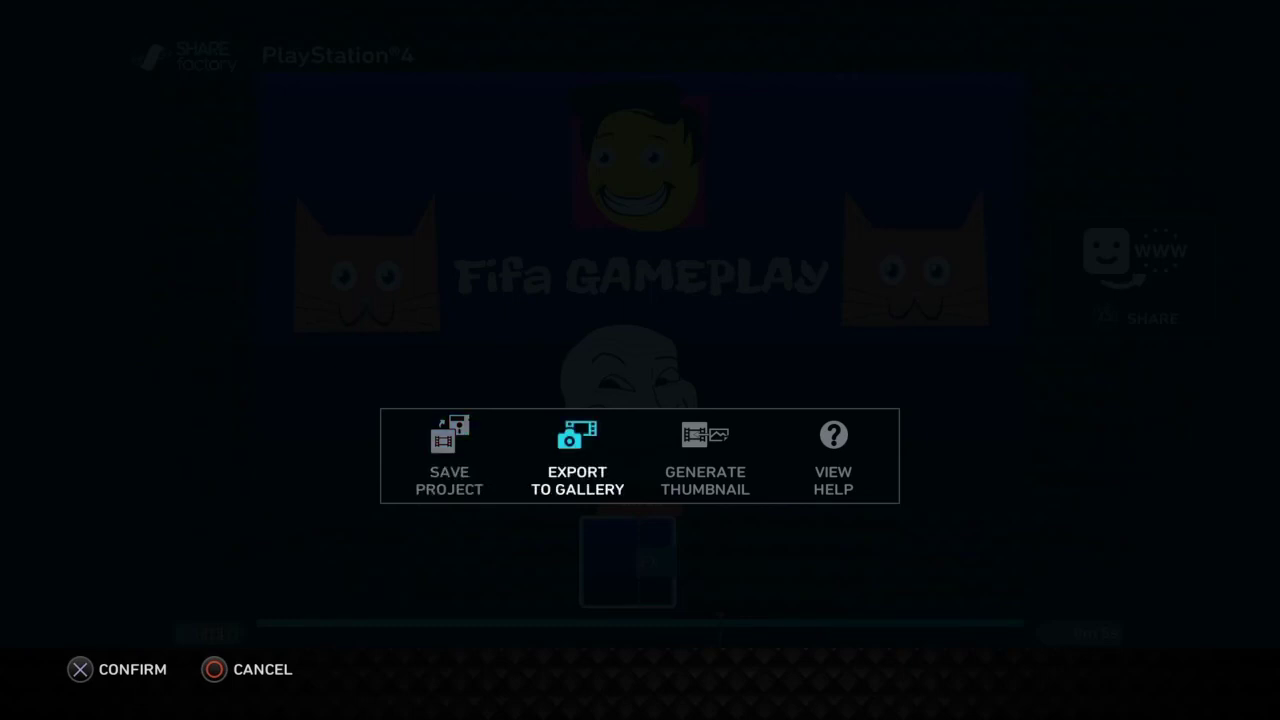
pyautogui.press('Right')
pyautogui.press('Right')
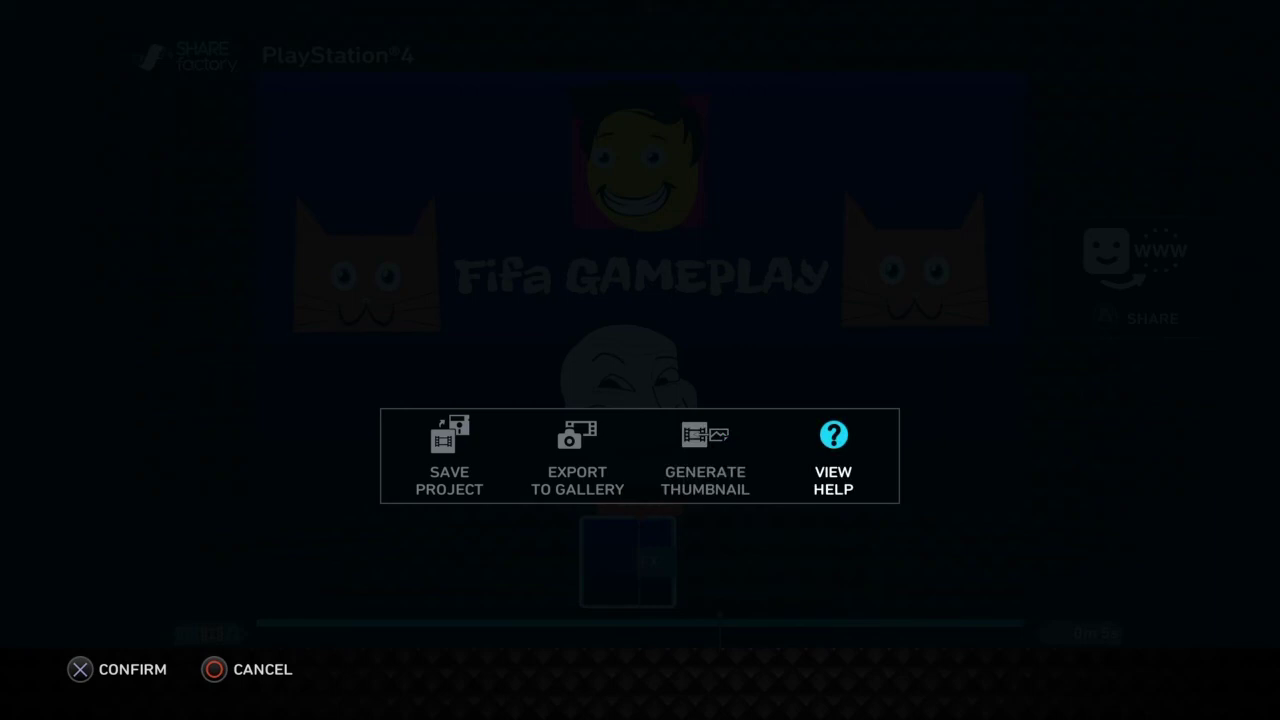
pyautogui.press('Left')
pyautogui.press('Left')
pyautogui.press('Right')
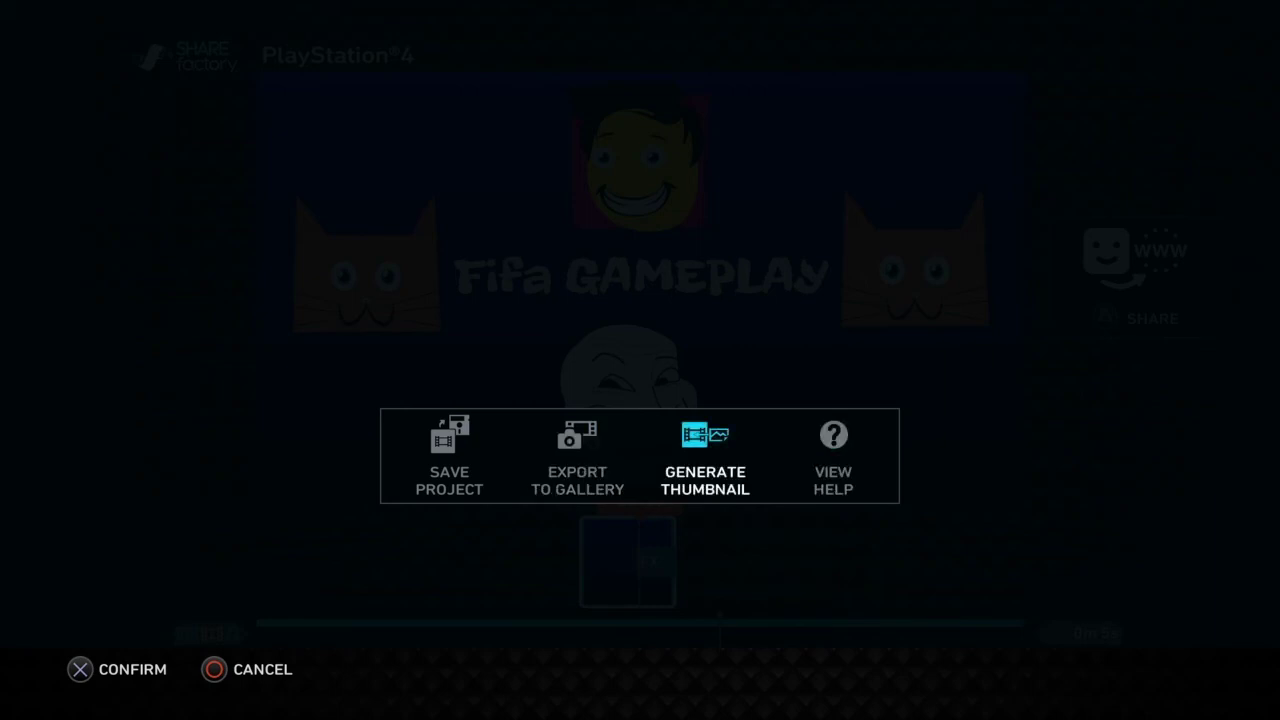
pyautogui.press('Return')
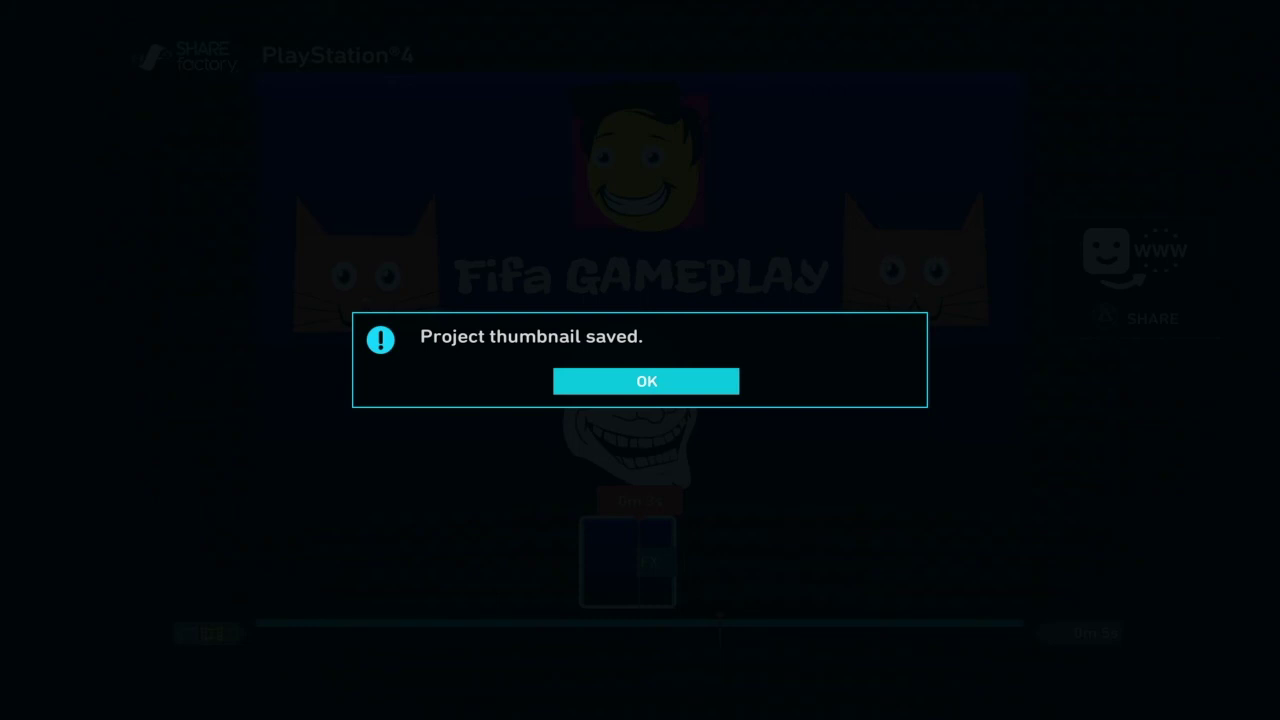
pyautogui.press('Return')
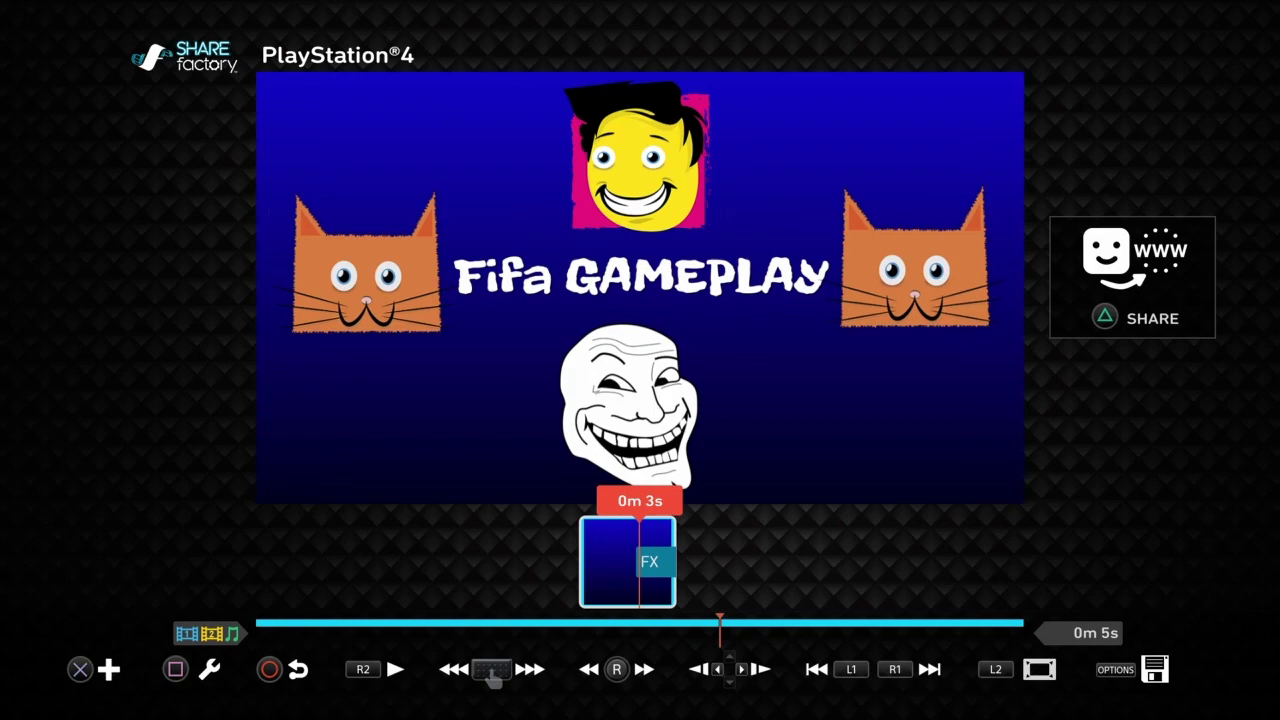
# - Scrub back and forth through the gradient clip, stopping at its end at 0m 4s
pyautogui.press('Left')
pyautogui.press('Right')
pyautogui.press('Left')
pyautogui.press('Right')
pyautogui.press('Left')
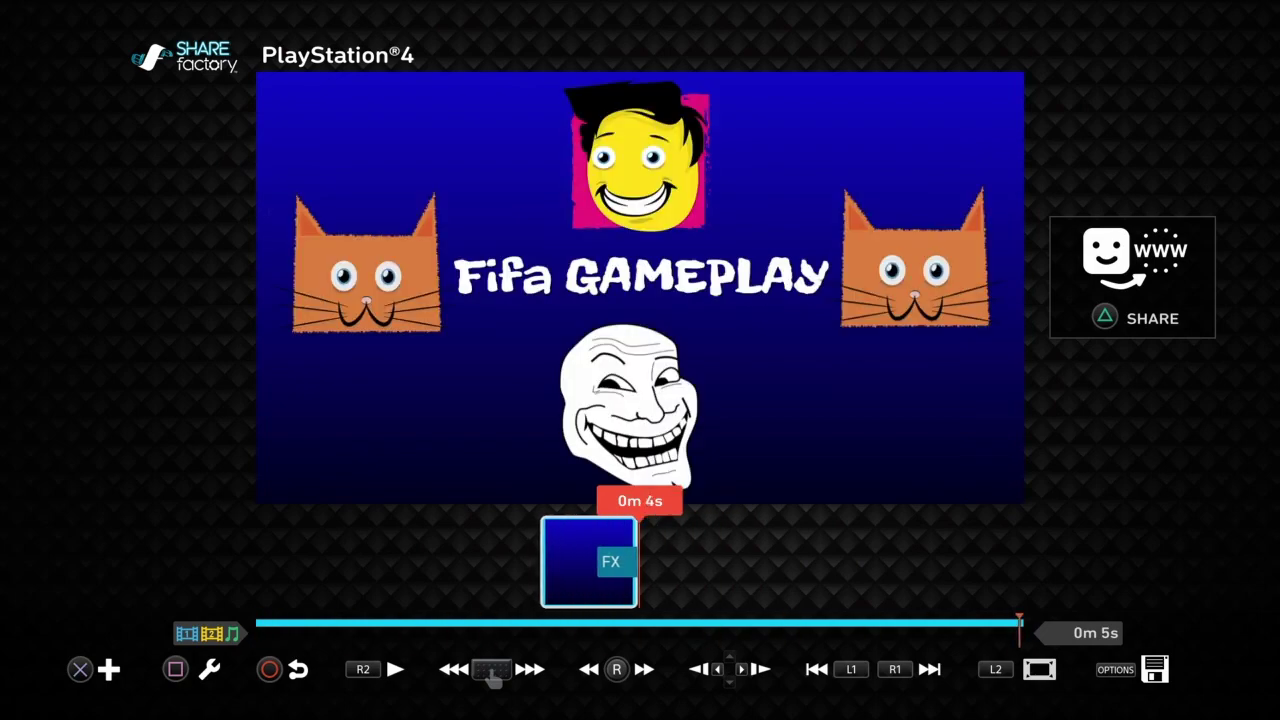